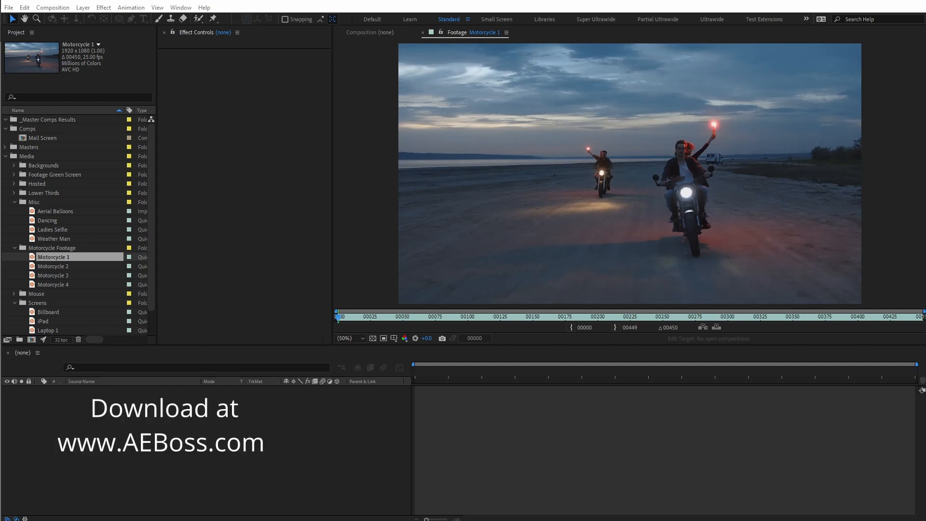
- Switch to AE Boss and reinstall the Master Comps script
key(alt+Tab)
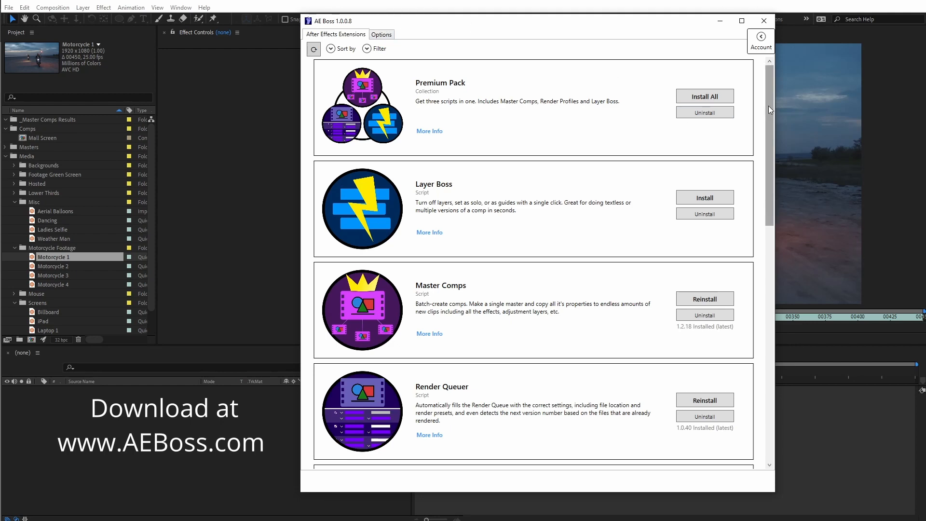
drag(768, 106, 768, 121)
click(701, 257)
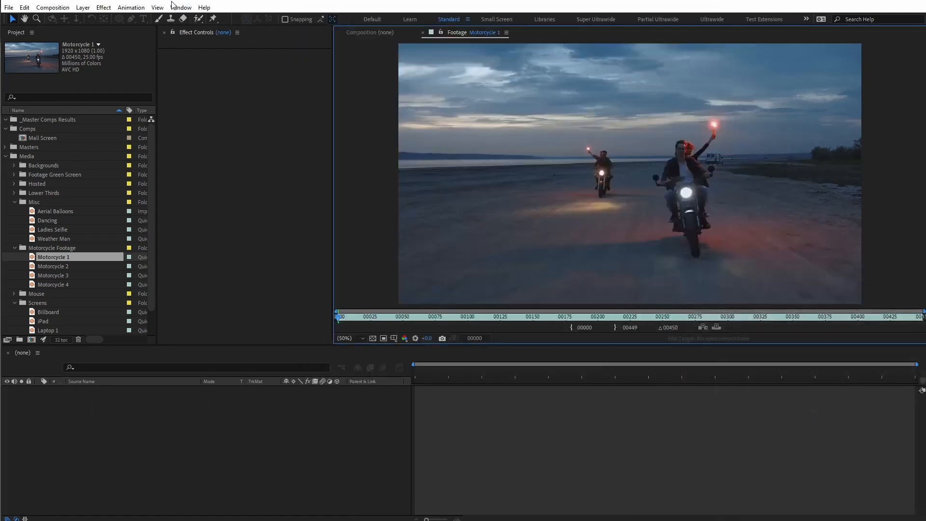
- Switch to After Effects, open the Master Comps script and widen its panel until all its options fit
click(174, 6)
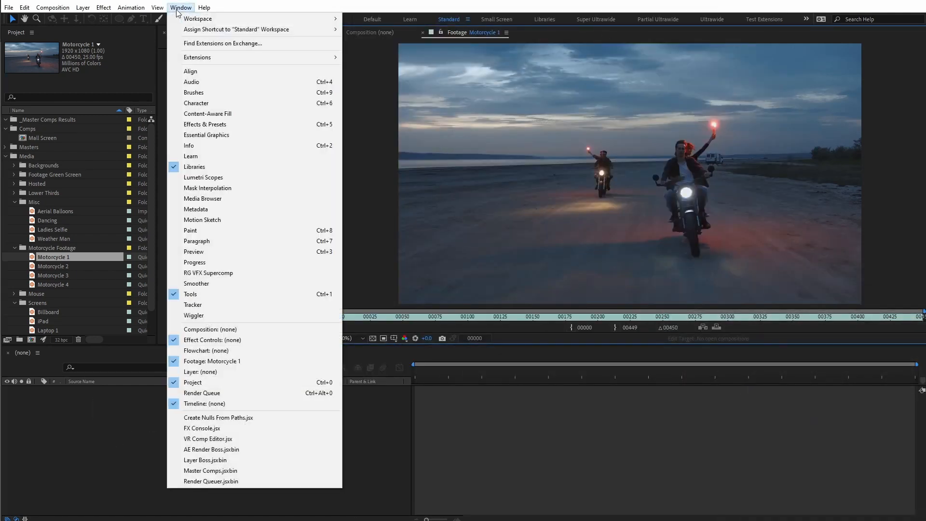
click(207, 470)
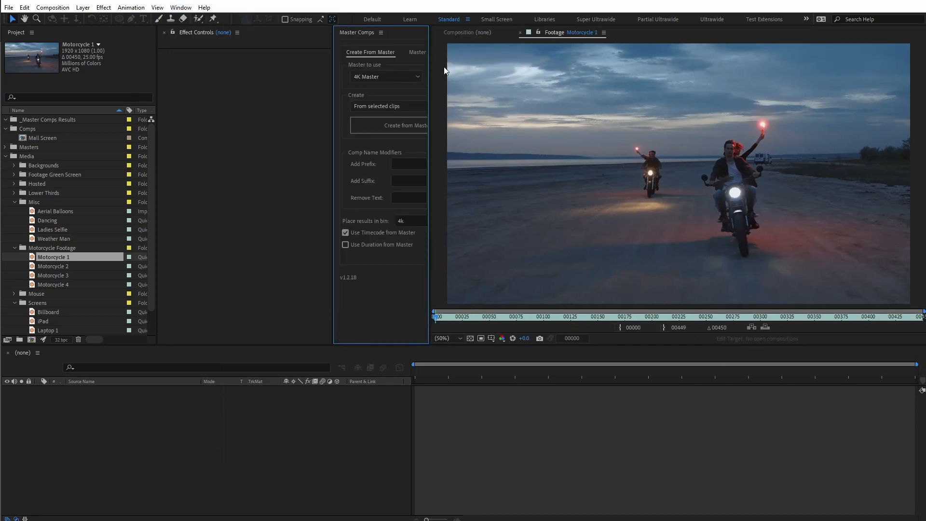
drag(429, 65, 494, 66)
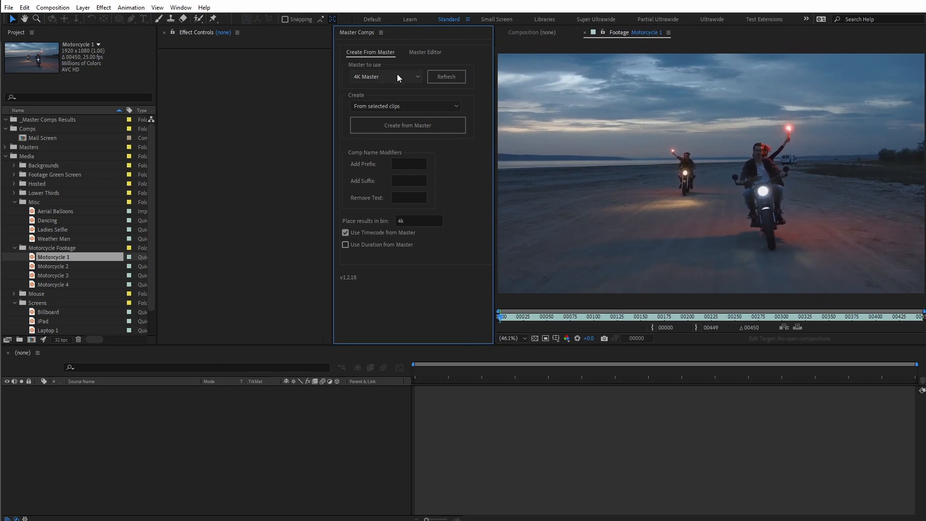
- Create comps from the Timecode Master for the clips Motorcycle 1 to Motorcycle 4 and open the resulting comps
click(391, 77)
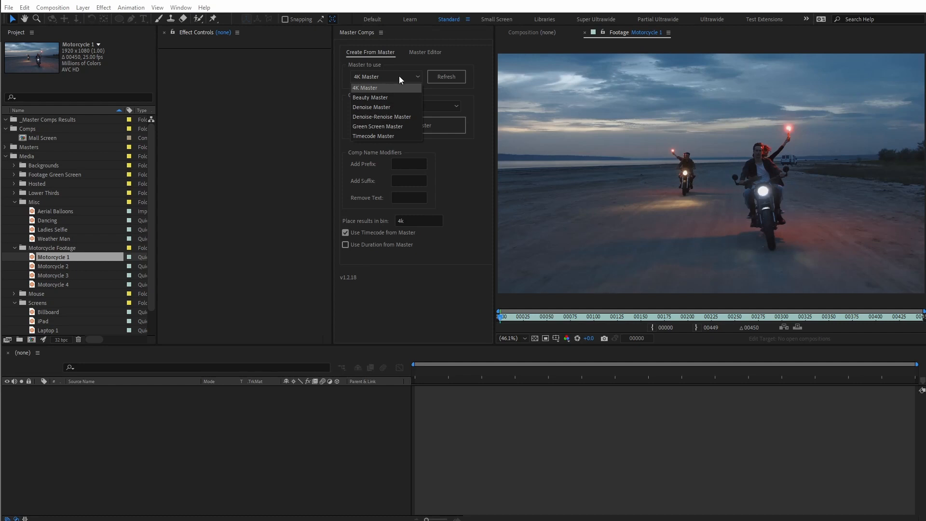
click(398, 135)
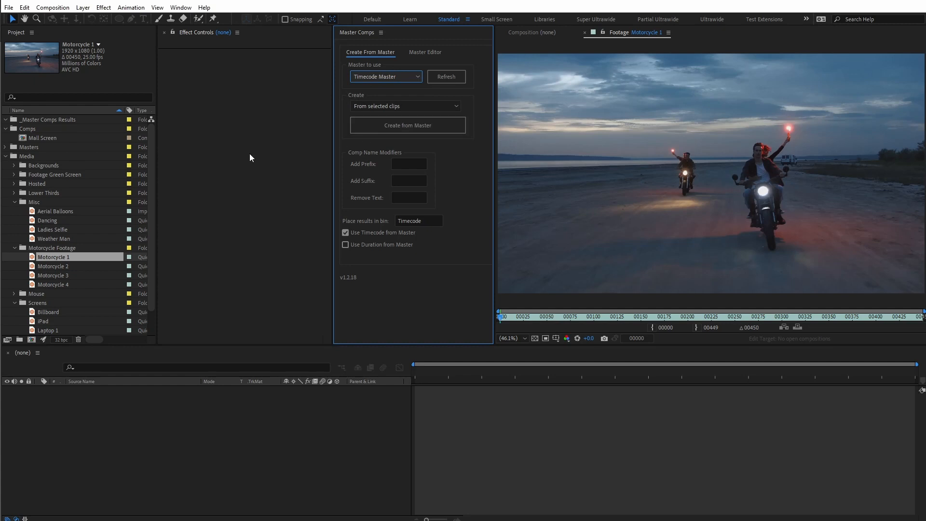
double_click(42, 265)
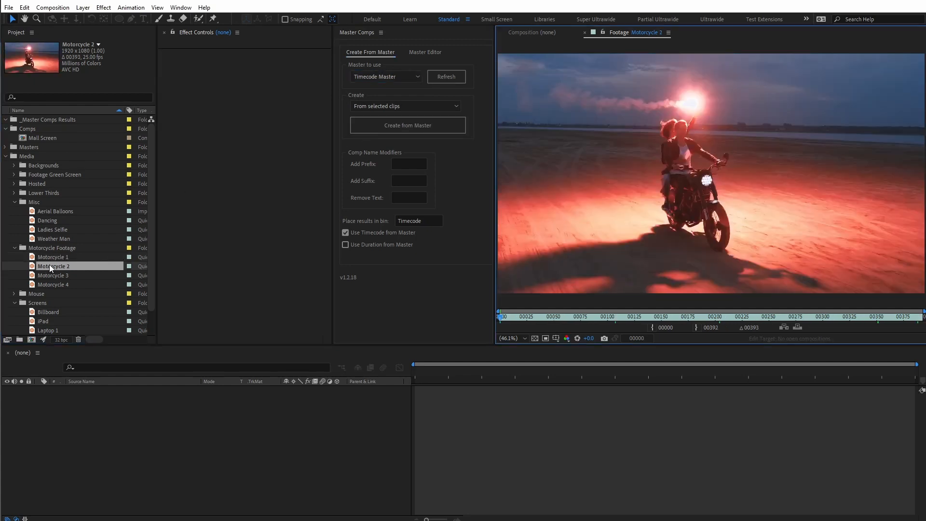
shift+click(74, 285)
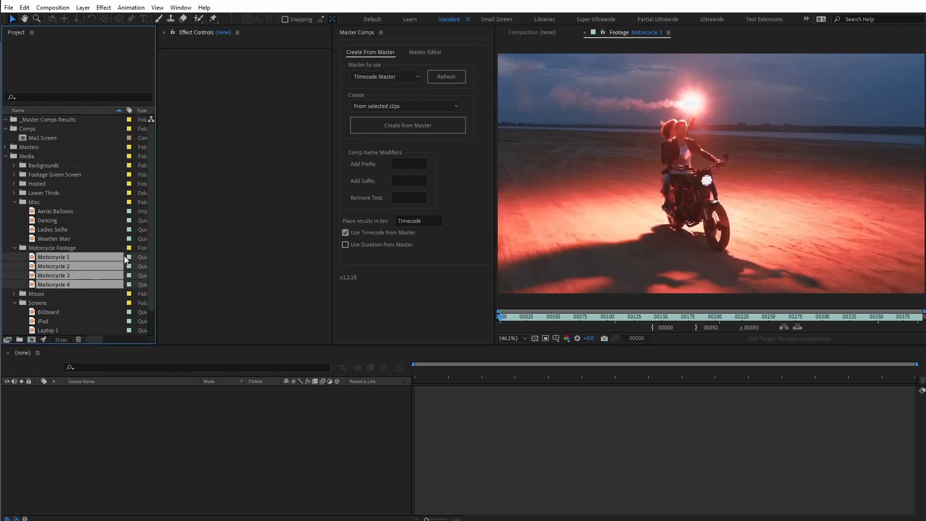
click(389, 130)
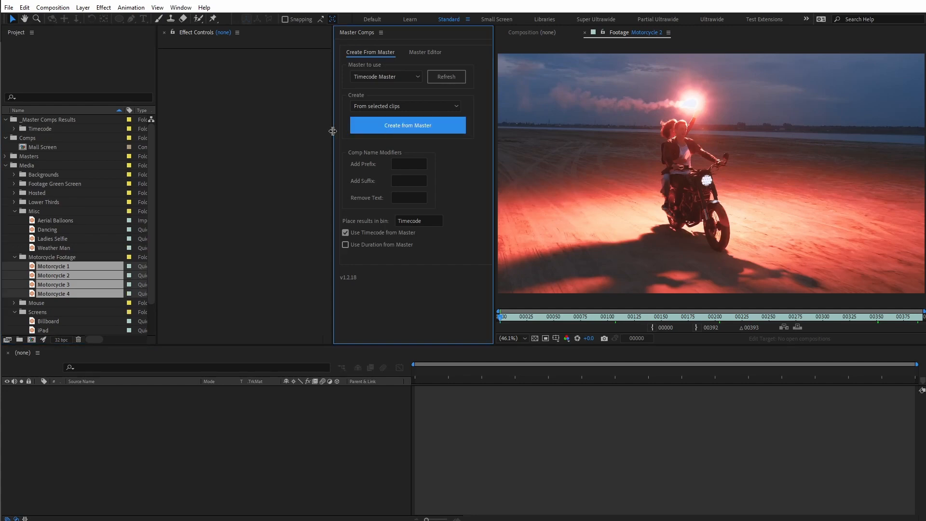
click(46, 128)
click(14, 129)
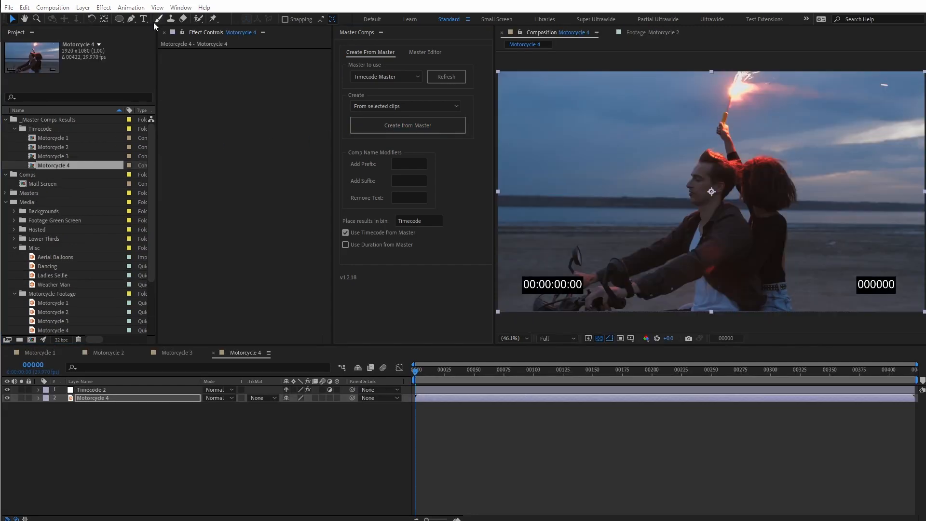
- Create comps from the 4K Master for the Misc clips Aerial Balloons, Dancing, Ladies Selfie and Weather Man
click(51, 285)
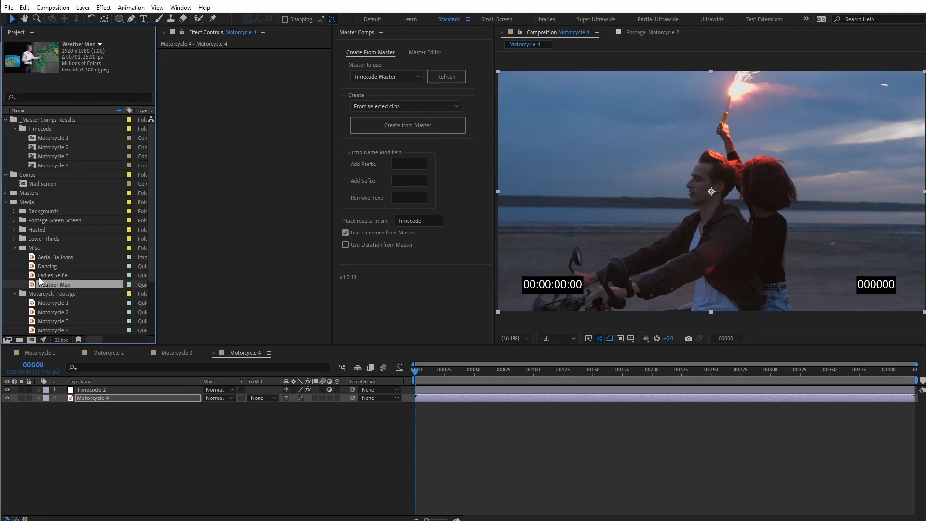
click(38, 276)
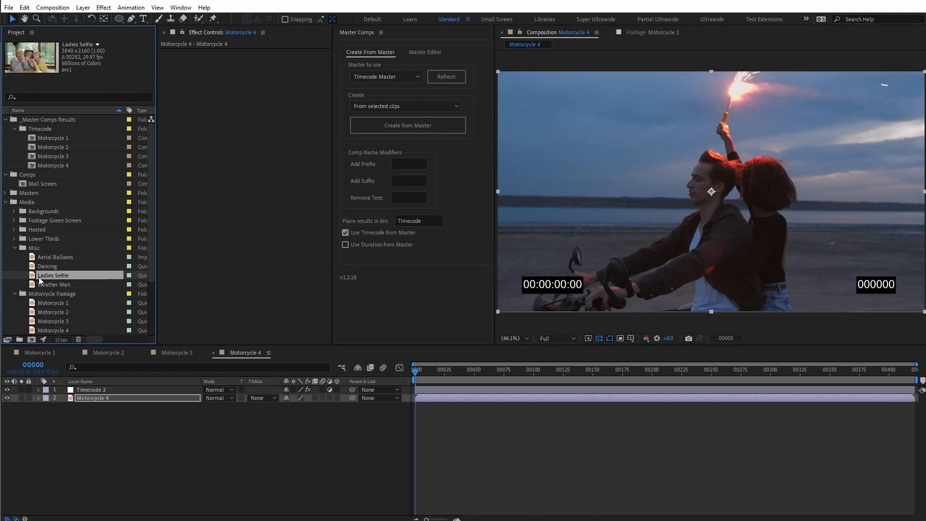
click(47, 256)
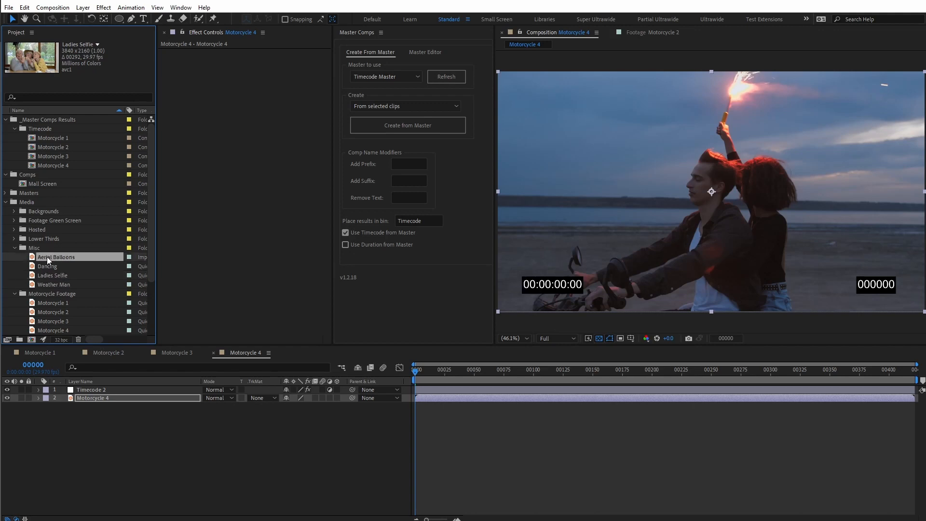
click(372, 77)
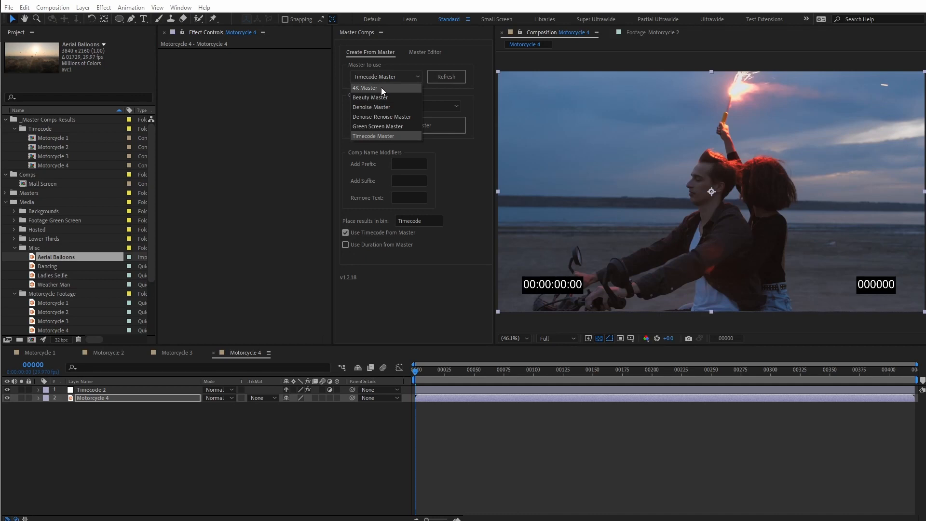
click(381, 88)
shift+click(59, 284)
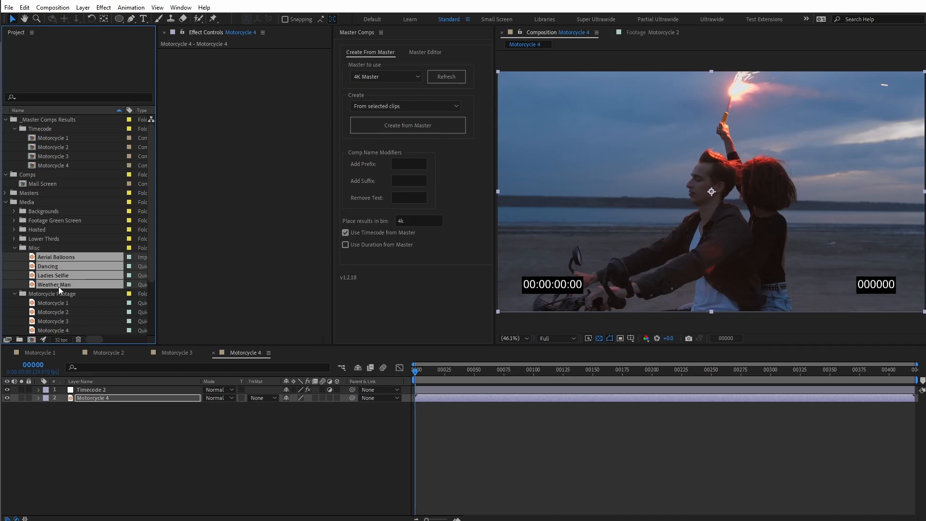
click(403, 128)
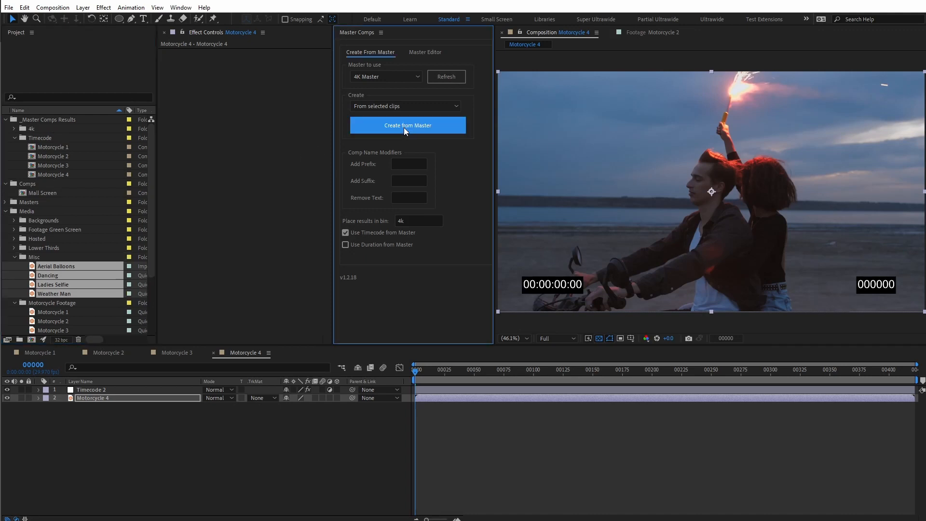
- Open the Aerial Balloons and Dancing comps in the 4k results folder and check each 4k comp's resolution and frame rate
click(14, 129)
double_click(52, 136)
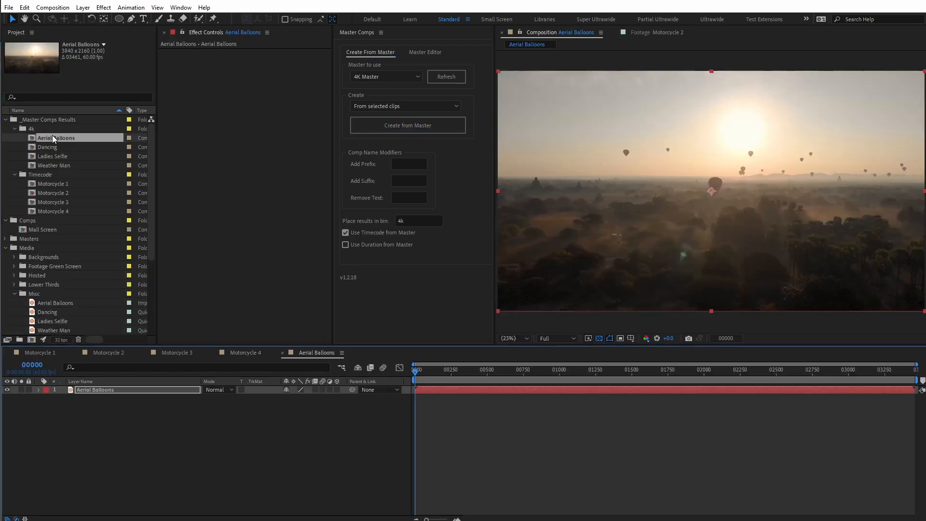
click(52, 147)
double_click(51, 147)
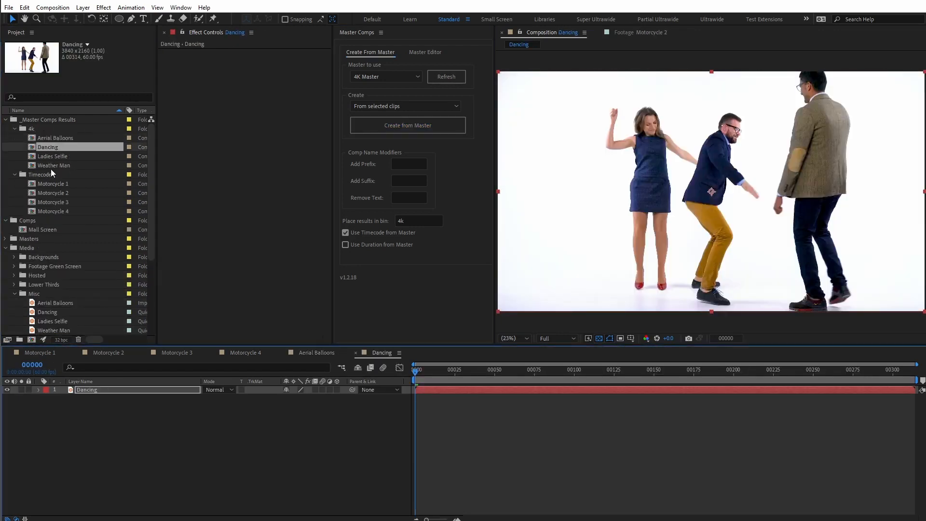
click(51, 165)
click(47, 154)
click(46, 146)
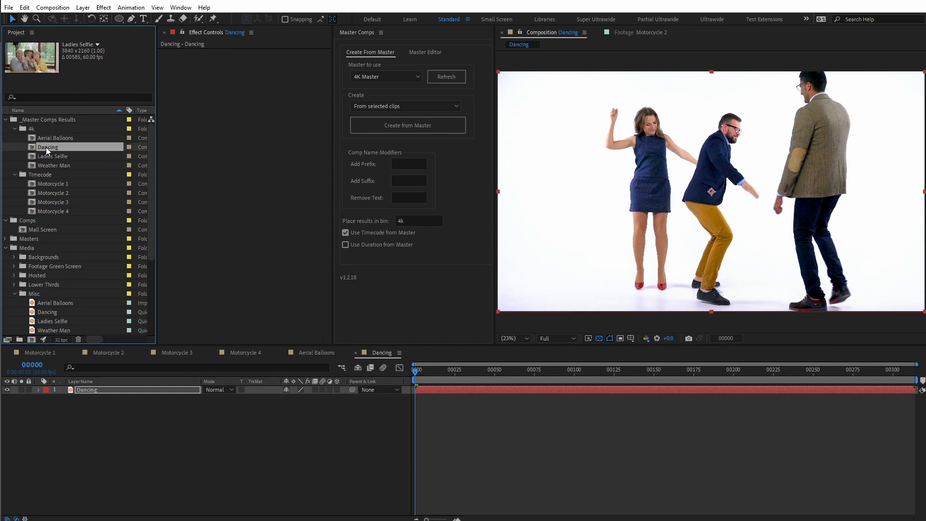
click(47, 140)
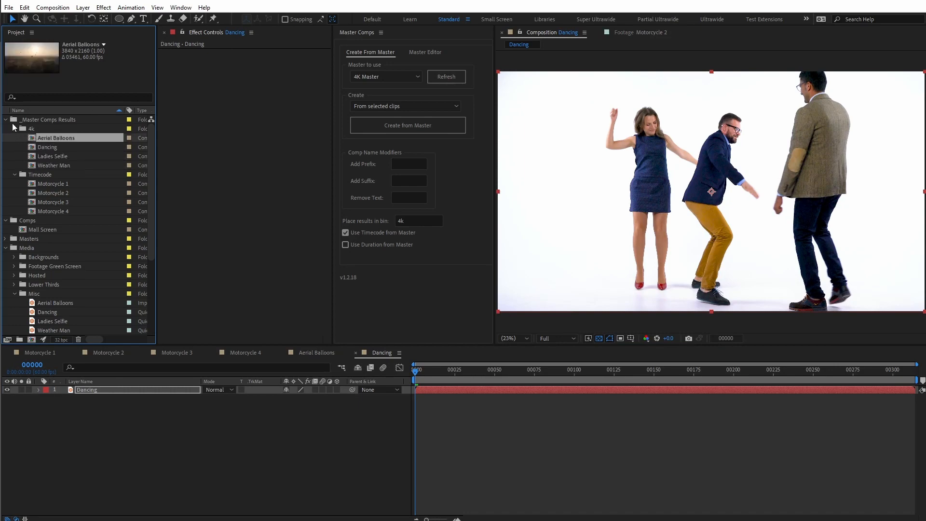
- Open the Hosted clip C0001.MP4, fit it to the viewer and preview several frames of the footage
scroll(103, 203, down, 3)
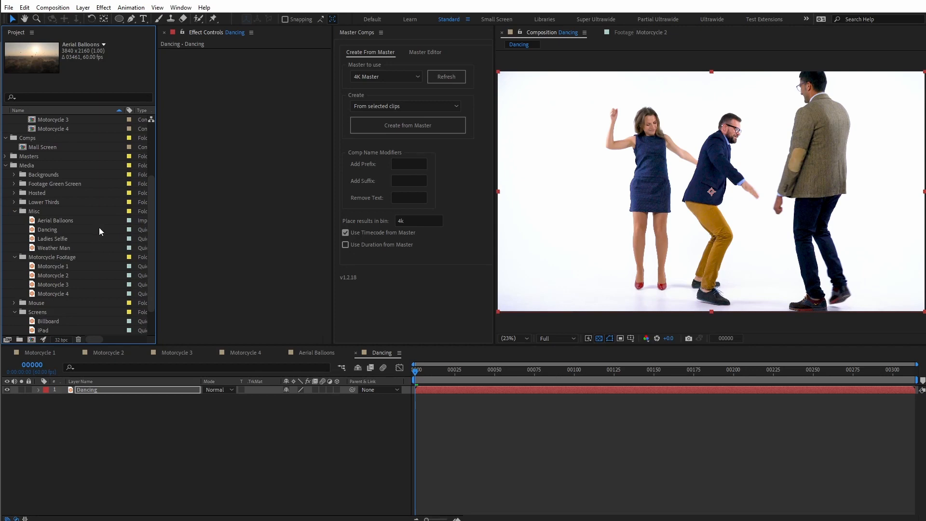
scroll(98, 223, up, 2)
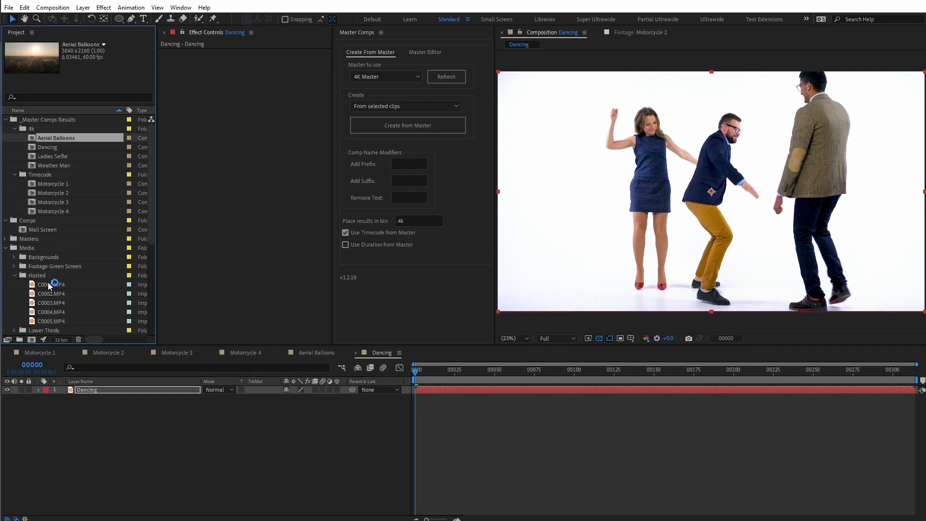
double_click(47, 283)
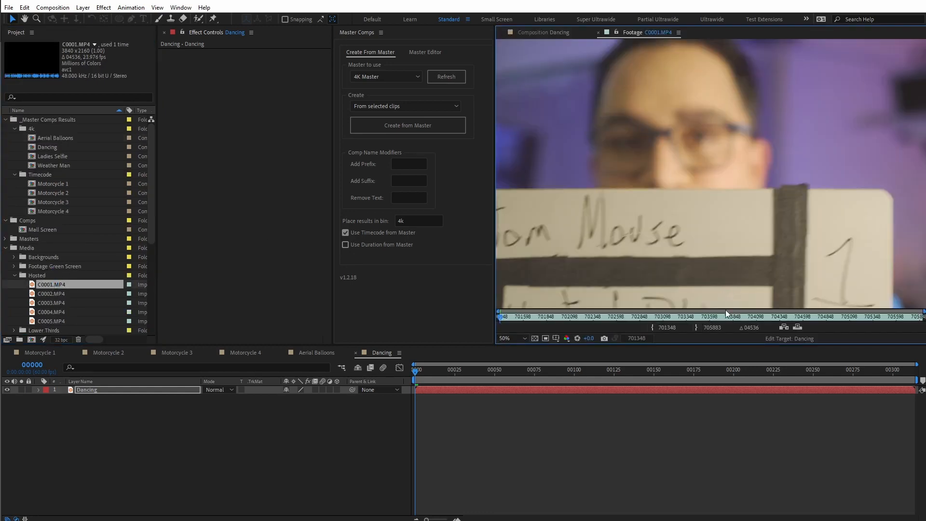
click(708, 317)
key(shift+slash)
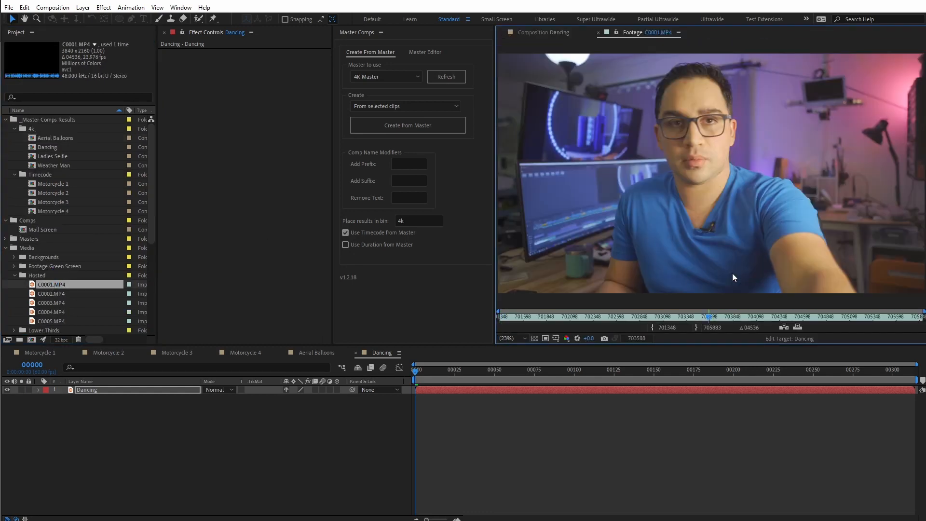
click(596, 317)
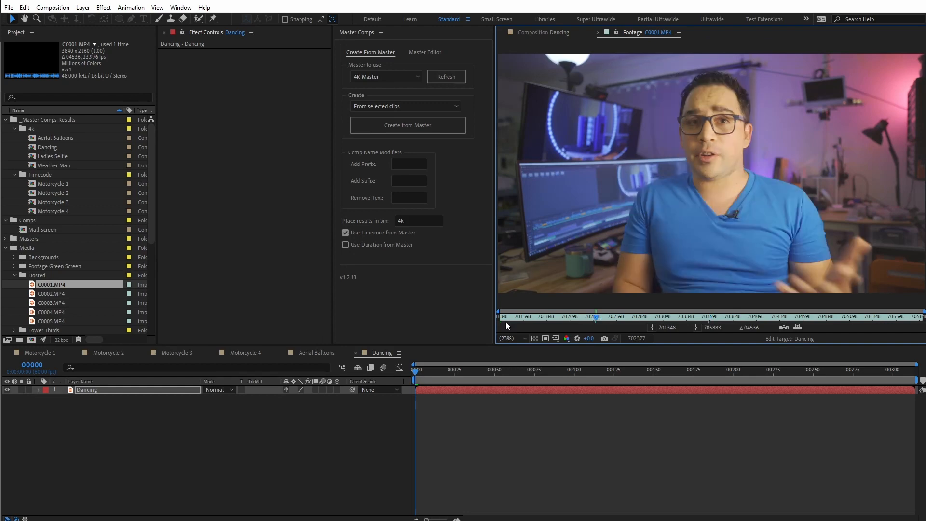
- Create comps from the Beauty Master for the Hosted clips C0001.MP4 to C0005.MP4
scroll(97, 279, down, 1)
double_click(72, 293)
shift+click(51, 255)
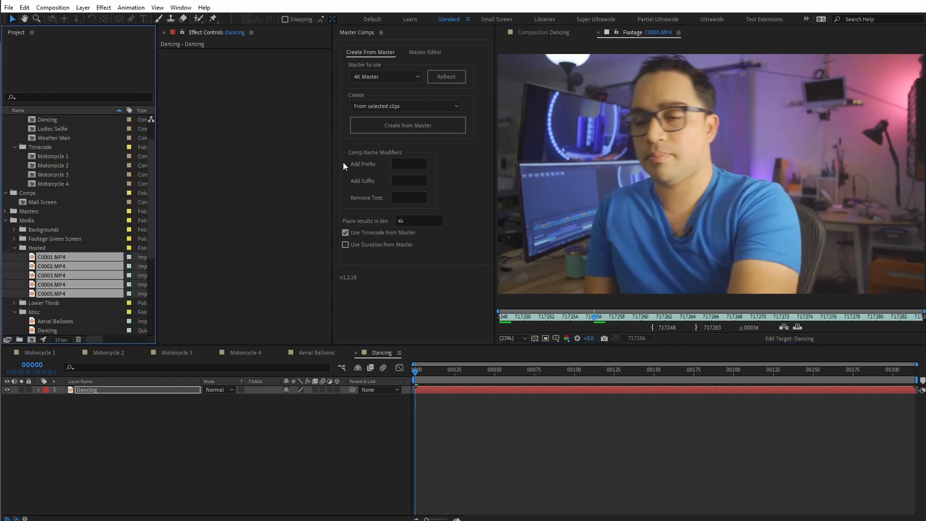
click(386, 75)
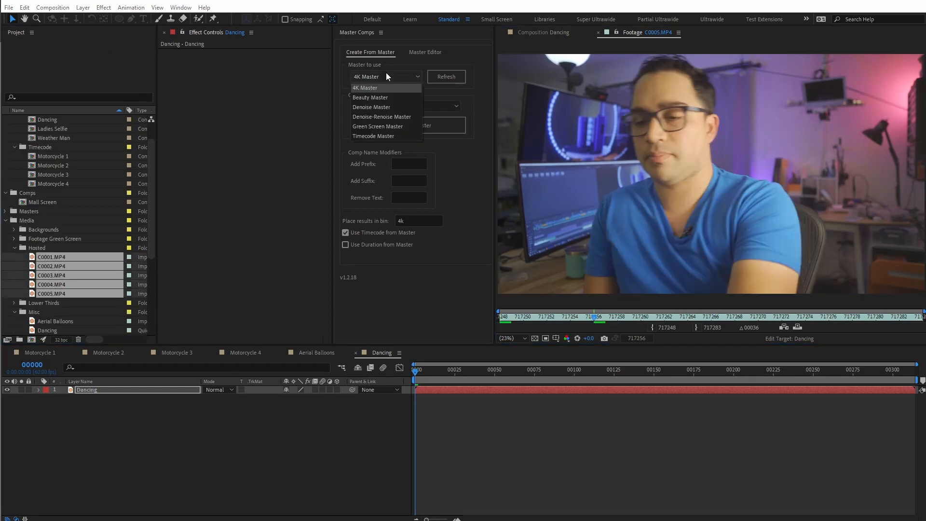
click(380, 96)
click(396, 125)
- Open the C0001 Beauty comp, go to about frame 701995 and examine the effects on its Forehead Pass layer
click(45, 146)
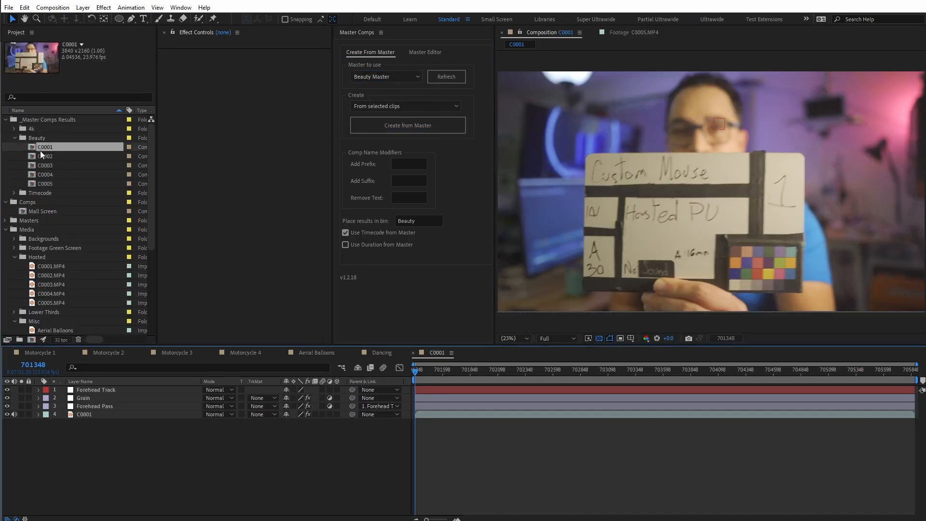
click(486, 369)
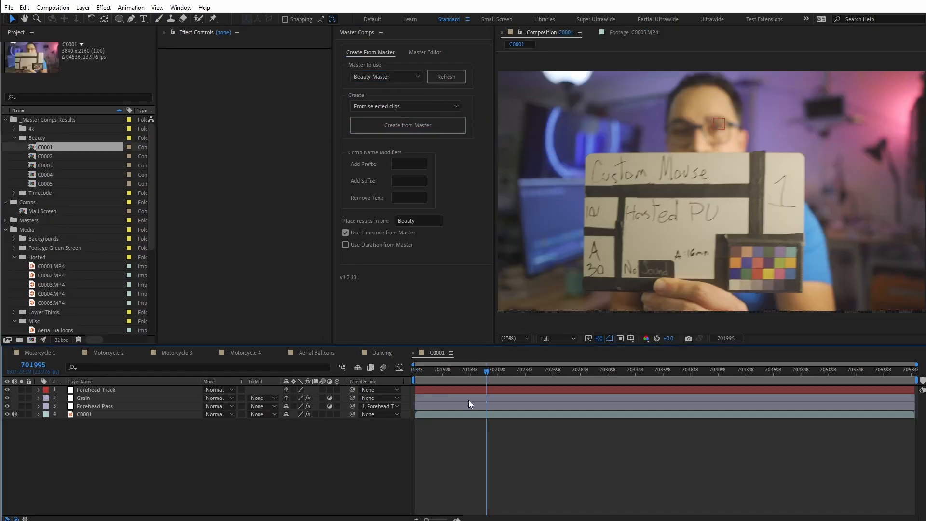
click(106, 406)
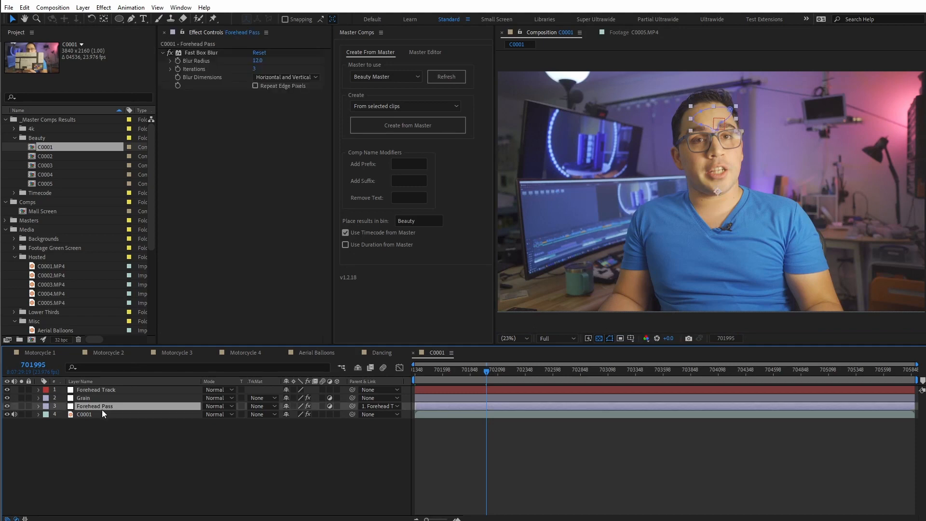
click(94, 415)
click(97, 408)
- Open the C0004 Beauty comp, go to about frame 702258 and launch Mocha AE from the C0004 footage layer
double_click(56, 176)
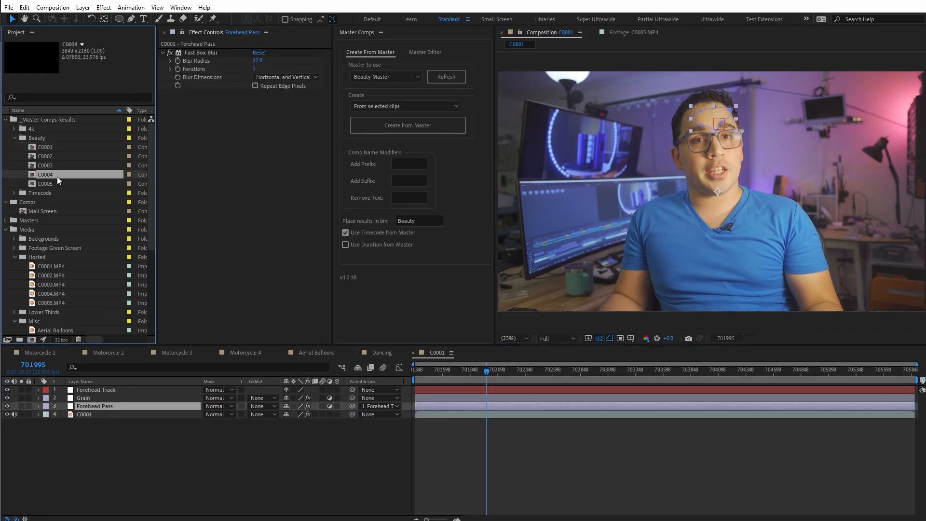
click(472, 373)
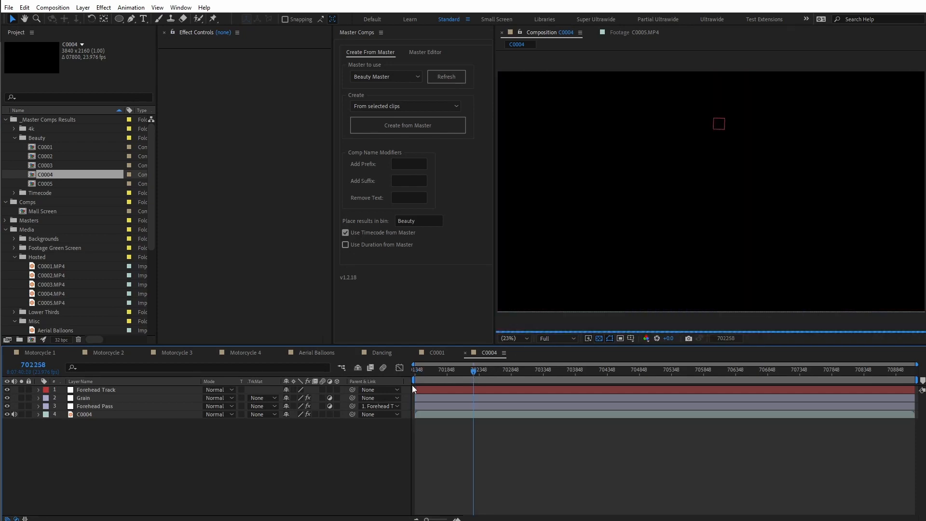
click(107, 414)
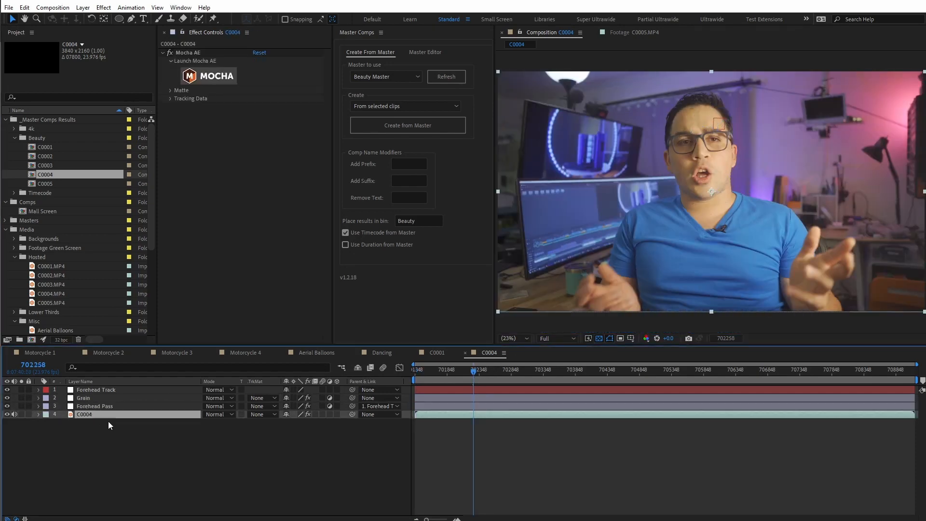
click(226, 78)
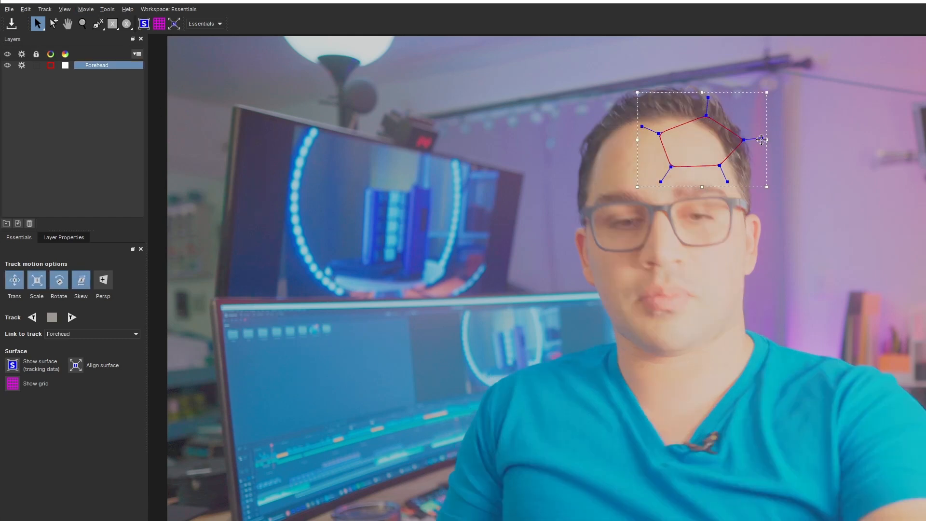
- Fit the Mocha shape to the forehead in the C0004 footage, track it forward and save the Mocha project
drag(765, 110, 727, 139)
drag(632, 197, 680, 132)
drag(704, 170, 716, 154)
drag(680, 196, 708, 188)
click(71, 317)
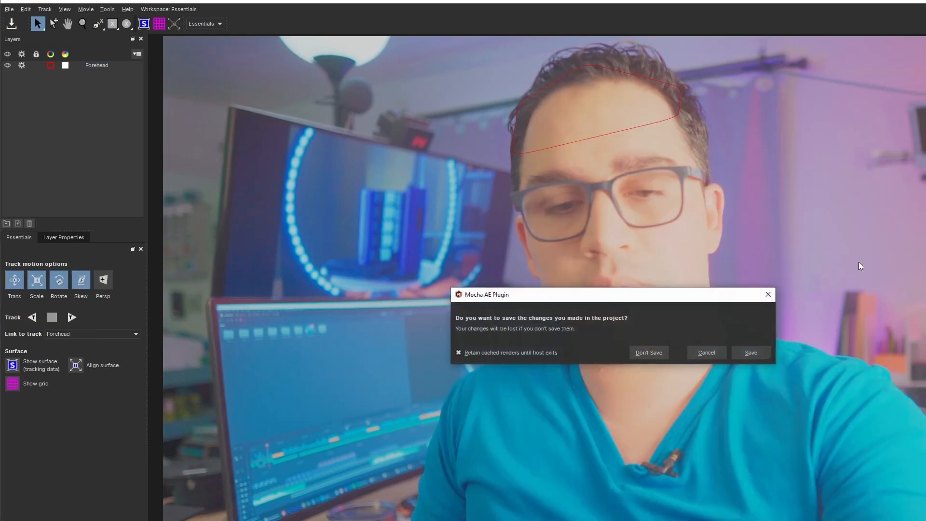
click(750, 352)
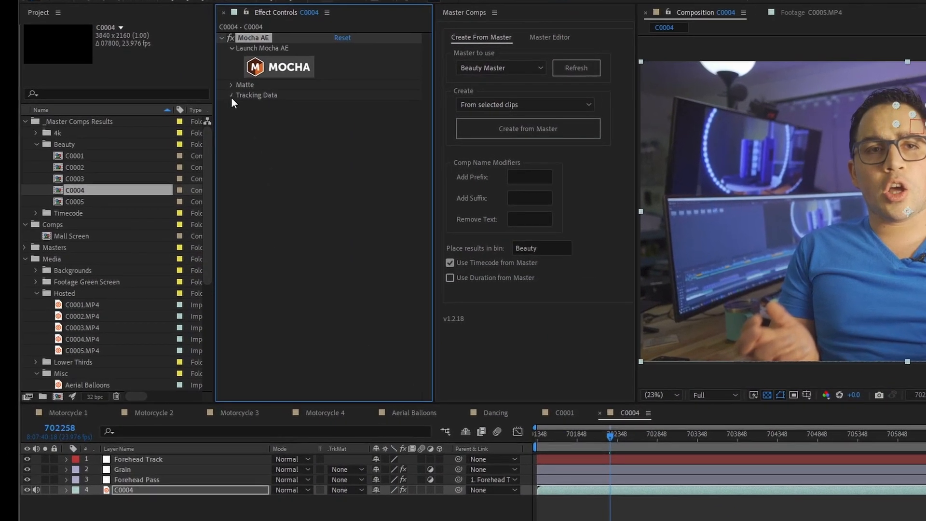
- Apply the Mocha Transform export to the Forehead Track layer and reveal that layer's position keyframes
click(195, 97)
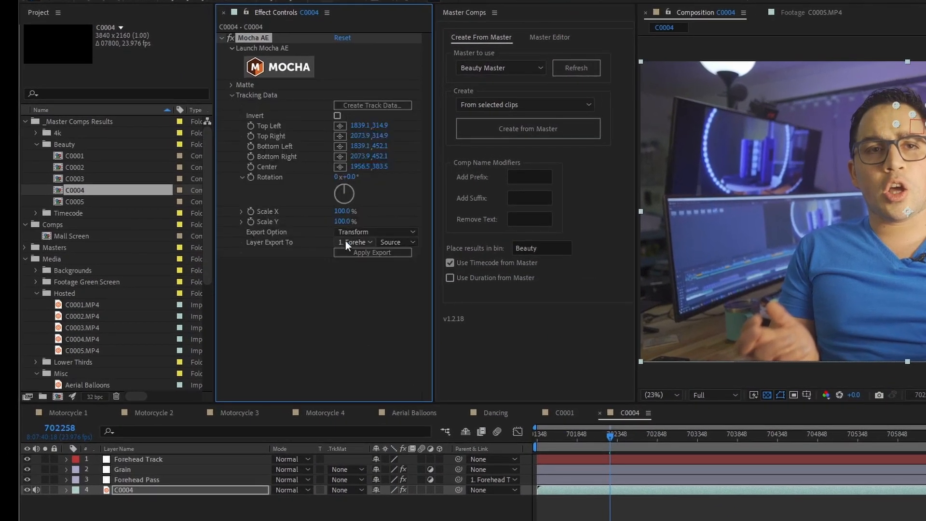
click(351, 254)
click(195, 460)
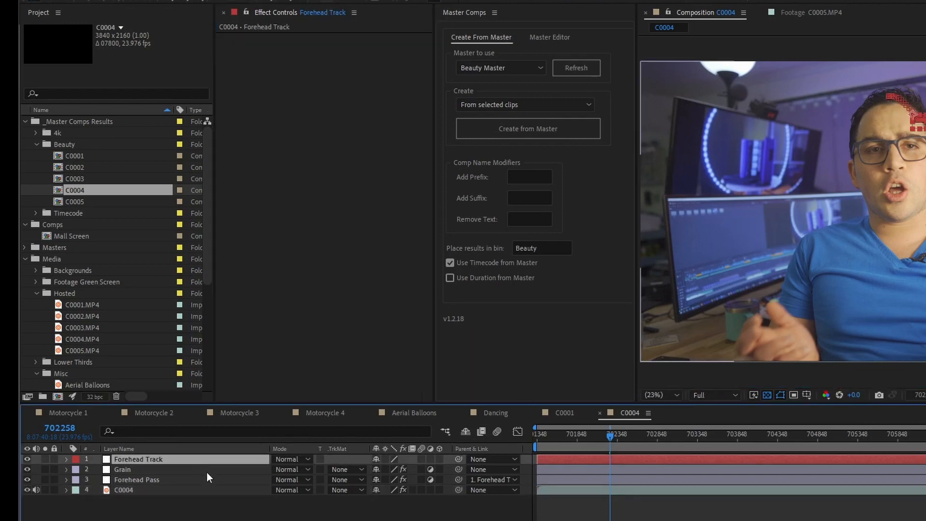
key(p)
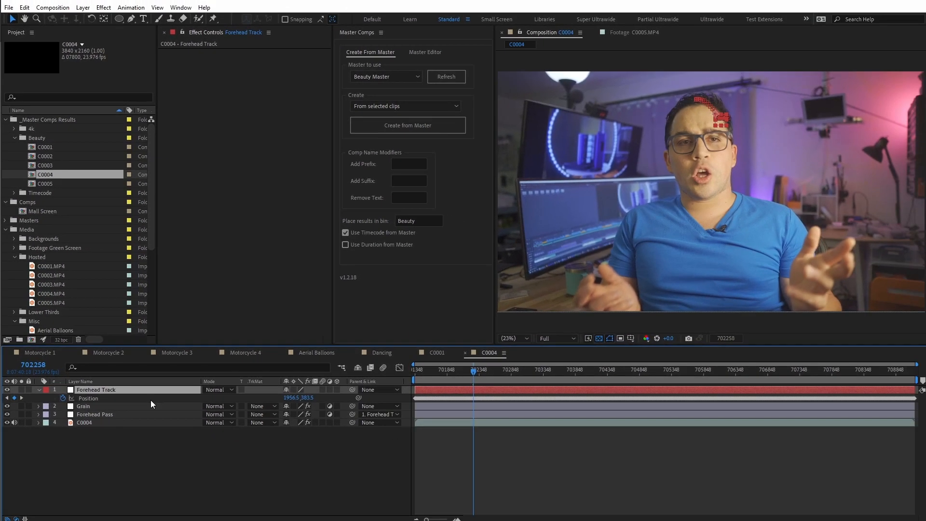
- Reposition the Forehead Pass mask over the forehead in the C0004 comp and play back the result
click(121, 414)
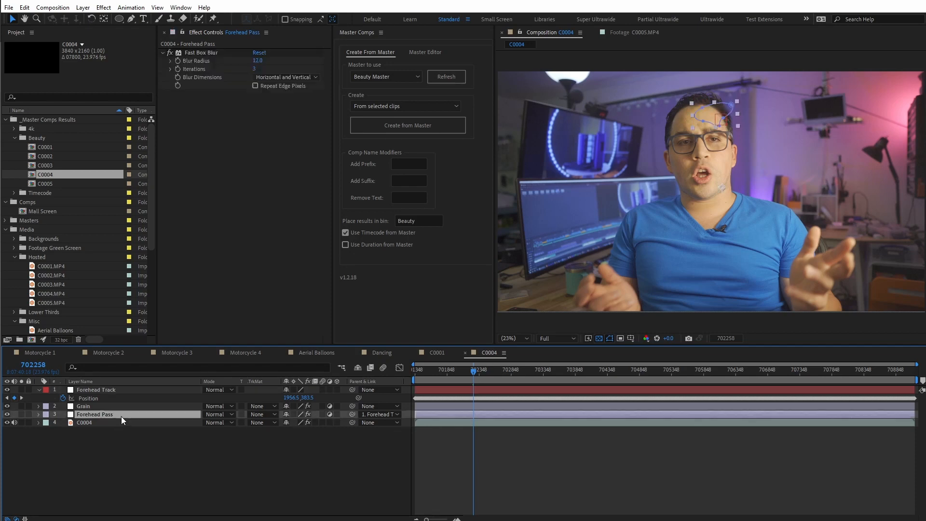
scroll(716, 109, up, 3)
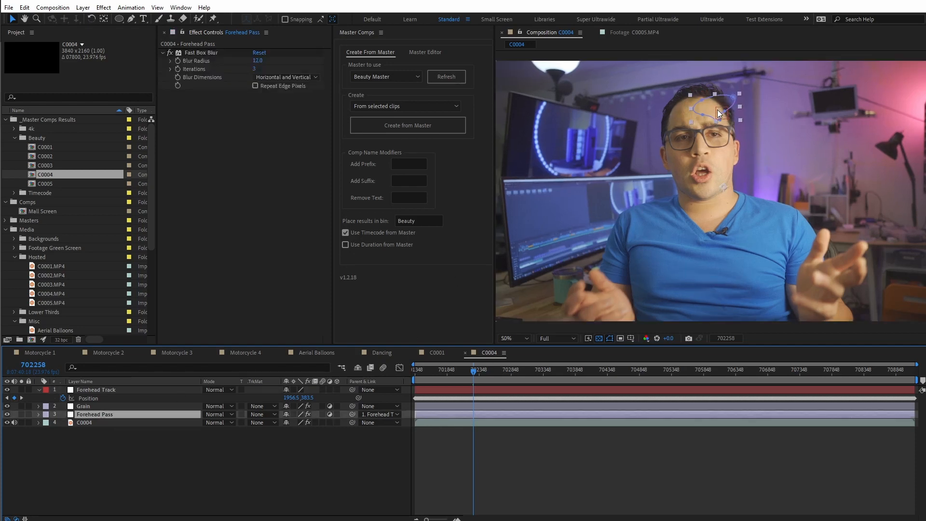
scroll(716, 109, up, 2)
drag(729, 151, 694, 169)
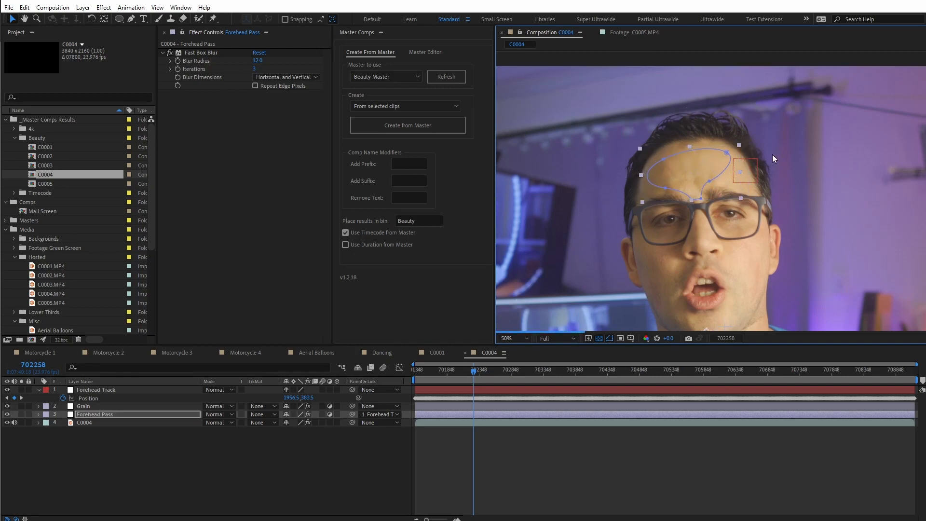
scroll(704, 108, up, 2)
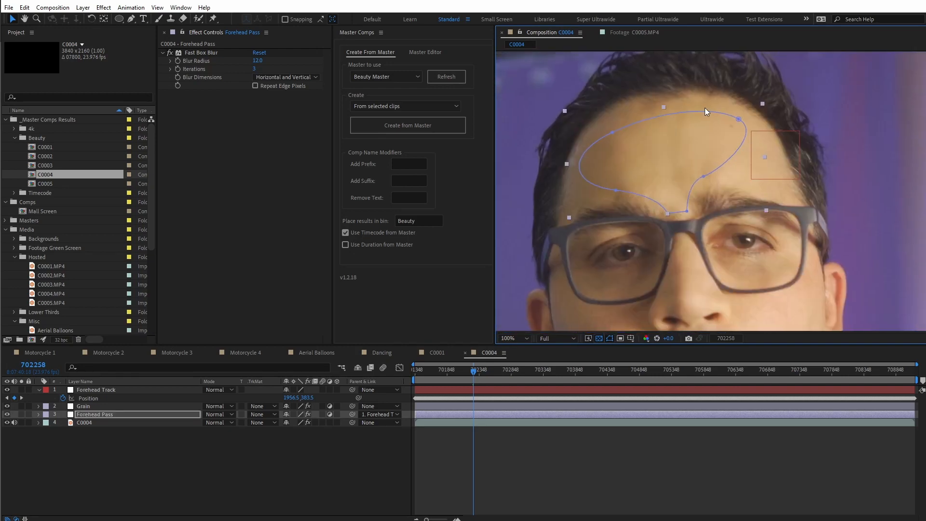
key(shift+Page_Up)
key(space)
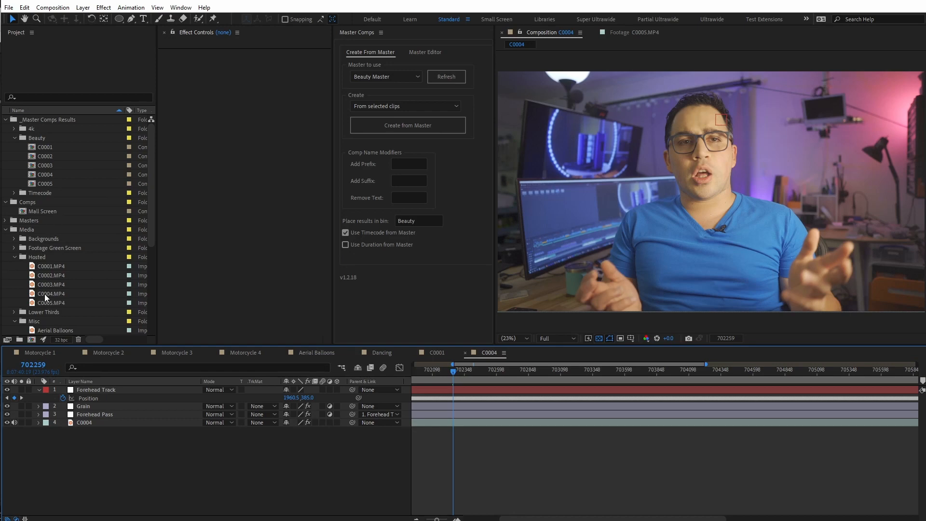
- Preview the Boy, Man, Reporter 1 and Thumbs Up clips from the Footage Green Screen folder
click(13, 248)
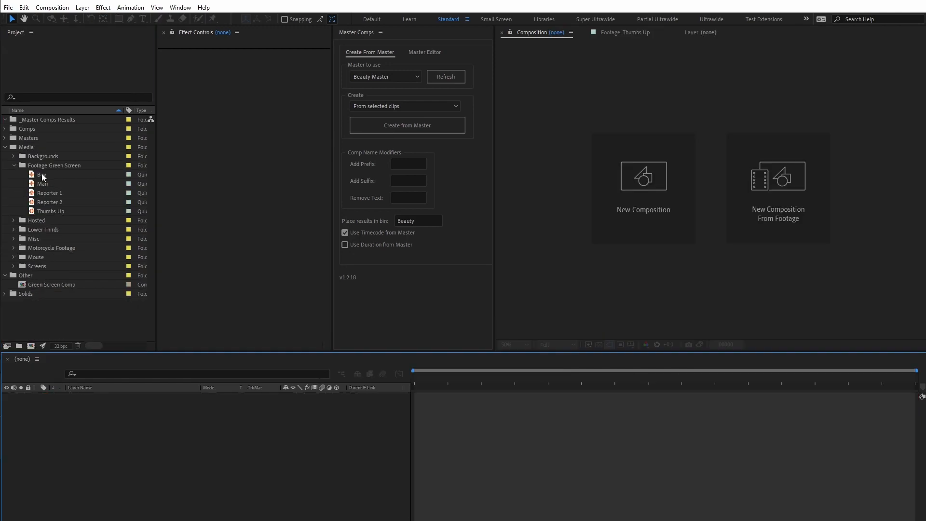
double_click(42, 174)
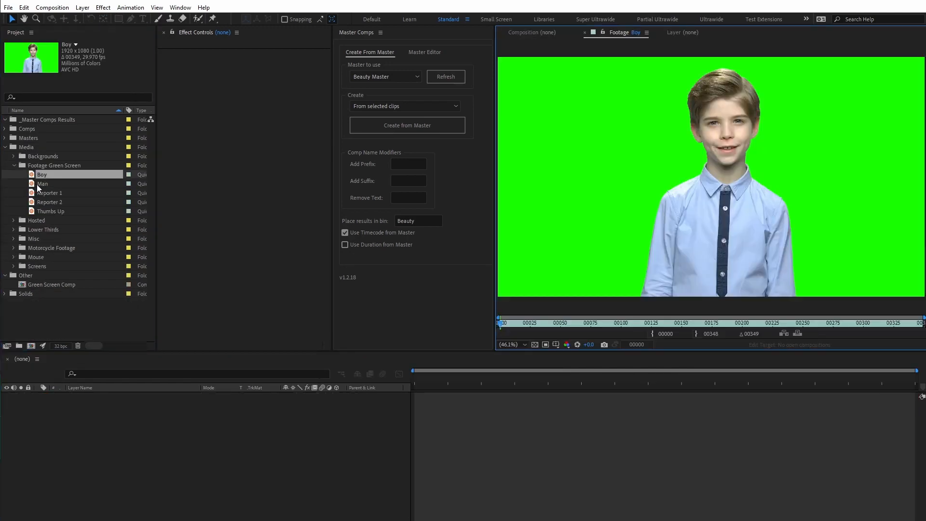
double_click(42, 184)
double_click(40, 193)
click(48, 210)
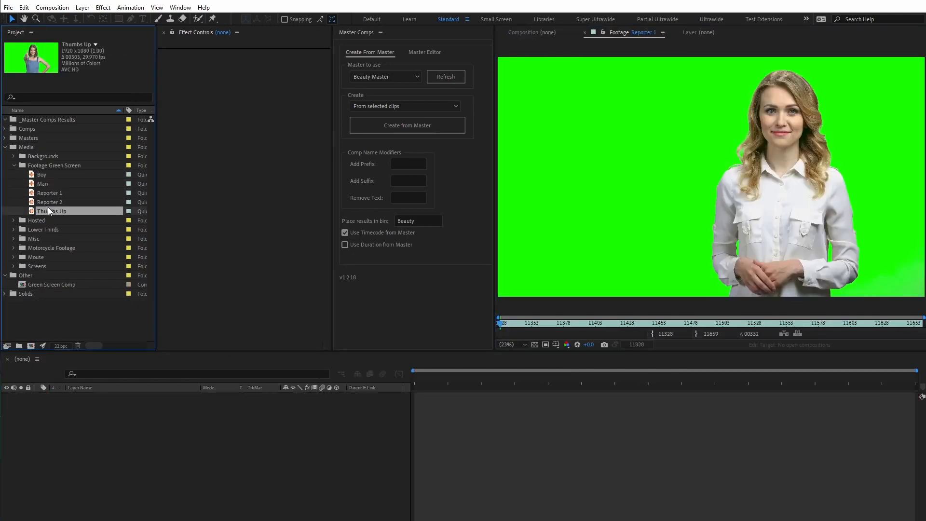
double_click(40, 210)
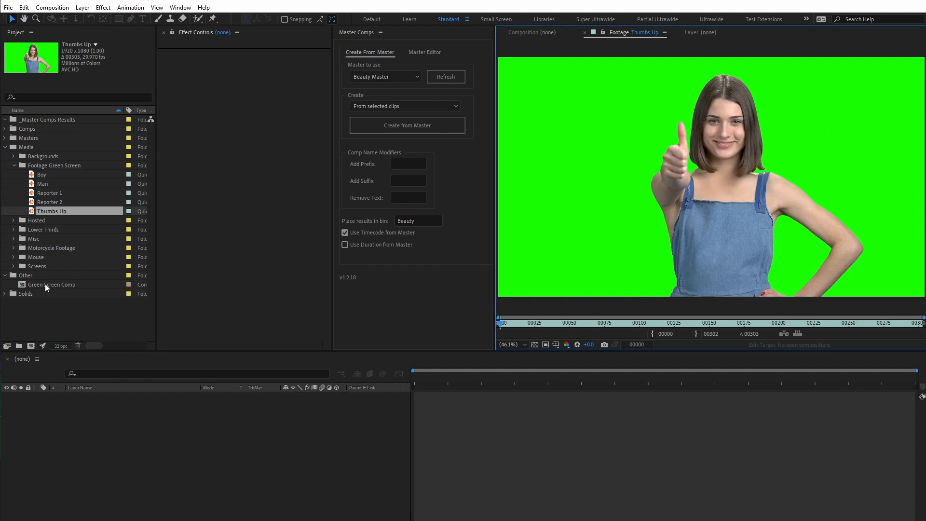
- Open Green Screen Comp and examine its Timecode, Letterbox mask, Depth Blur, Depth Map, Main and PIP layers
double_click(44, 284)
click(96, 397)
click(96, 405)
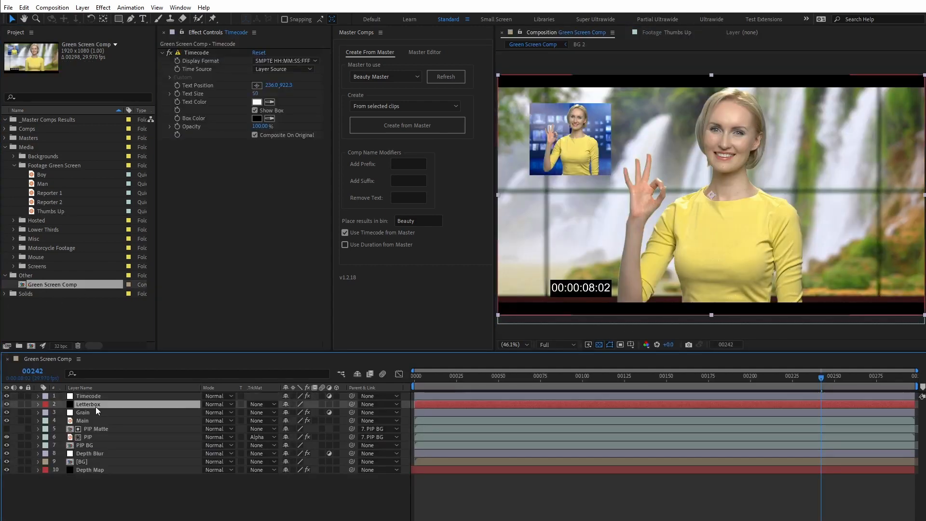
key(m)
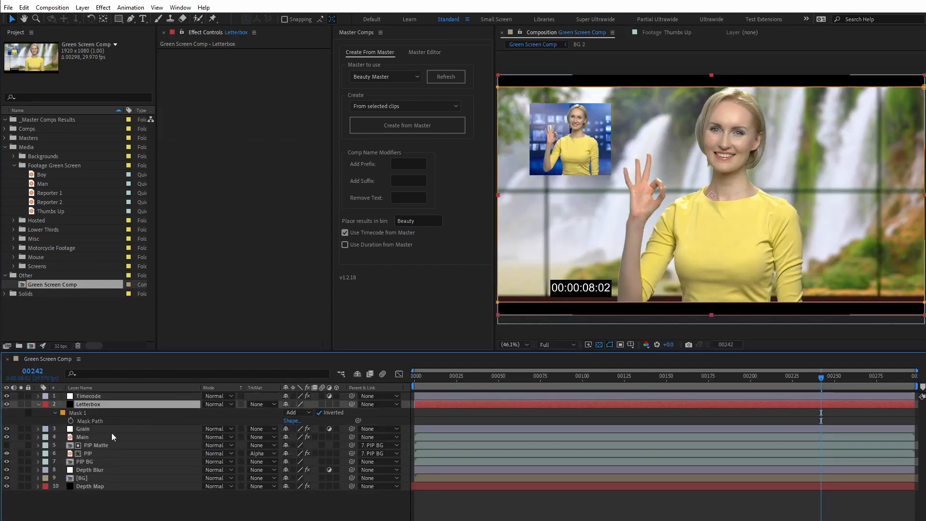
click(91, 468)
click(84, 486)
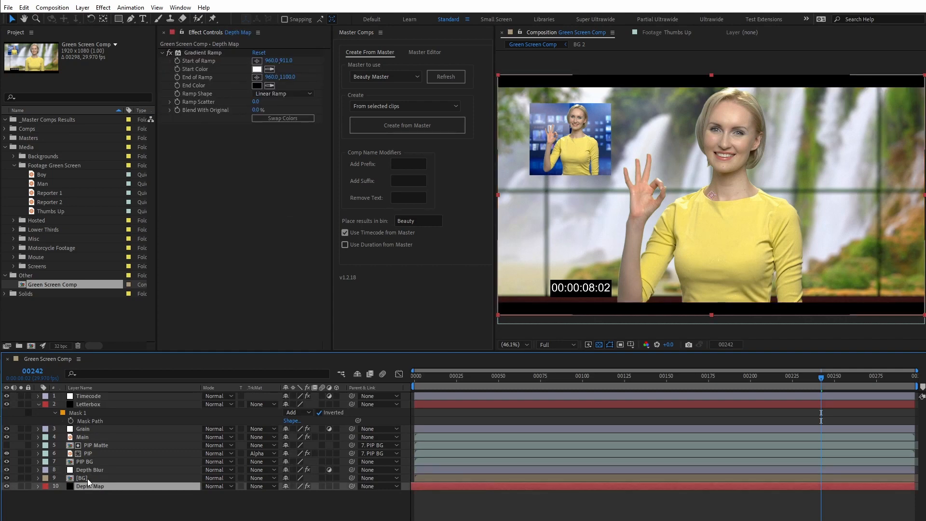
click(88, 437)
ctrl+click(89, 452)
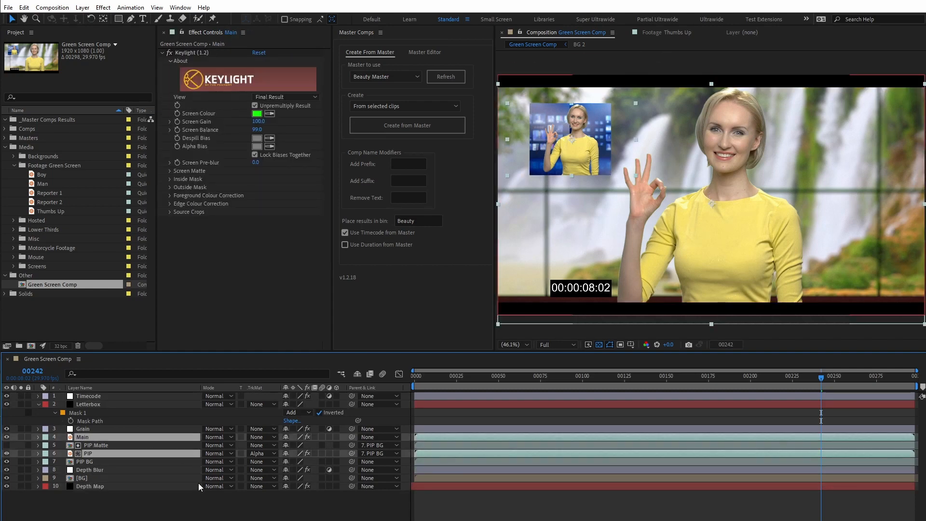
click(197, 495)
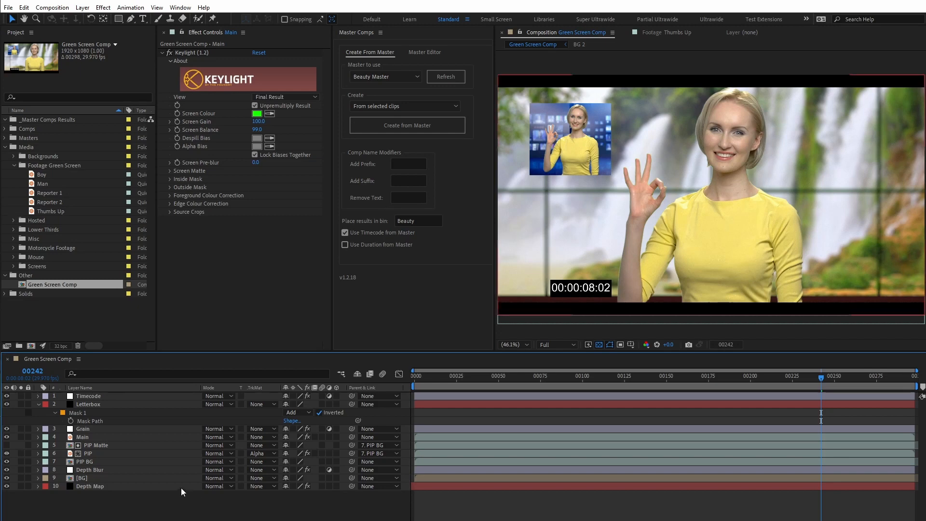
click(39, 404)
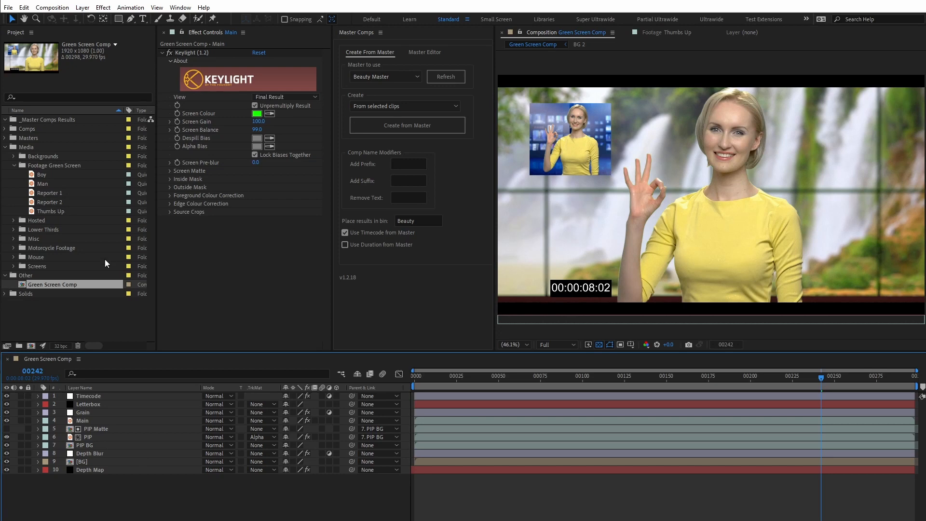
- Create comps from the Green Screen Master for the green screen clips Boy, Man, Reporter 1, Reporter 2 and Thumbs Up
click(44, 175)
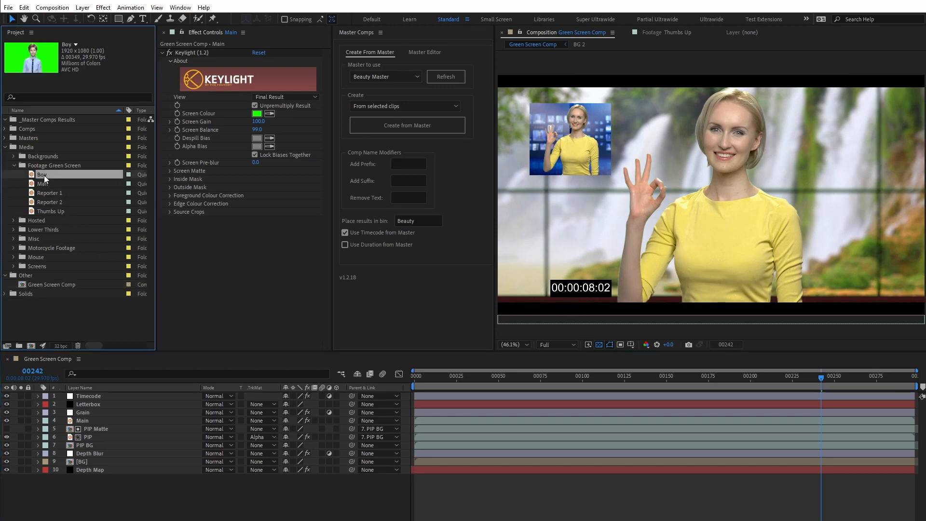
shift+click(47, 212)
click(366, 78)
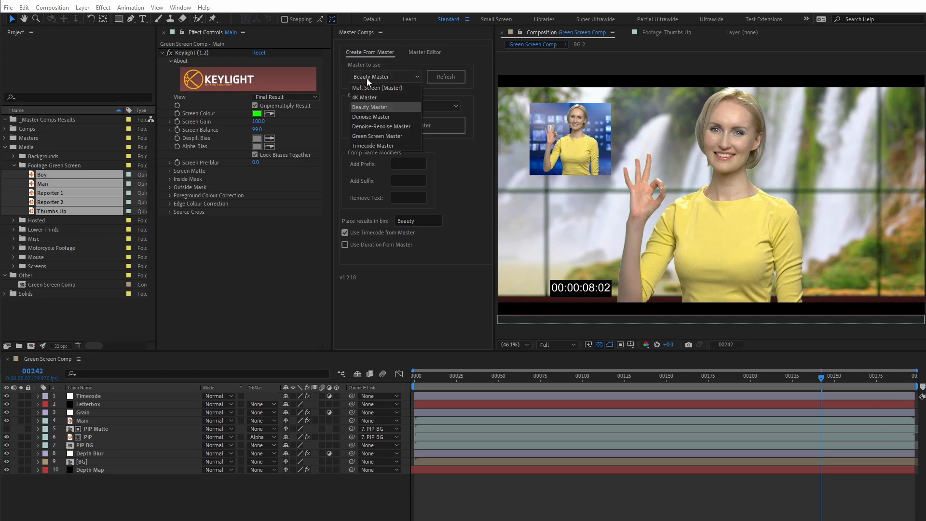
click(361, 136)
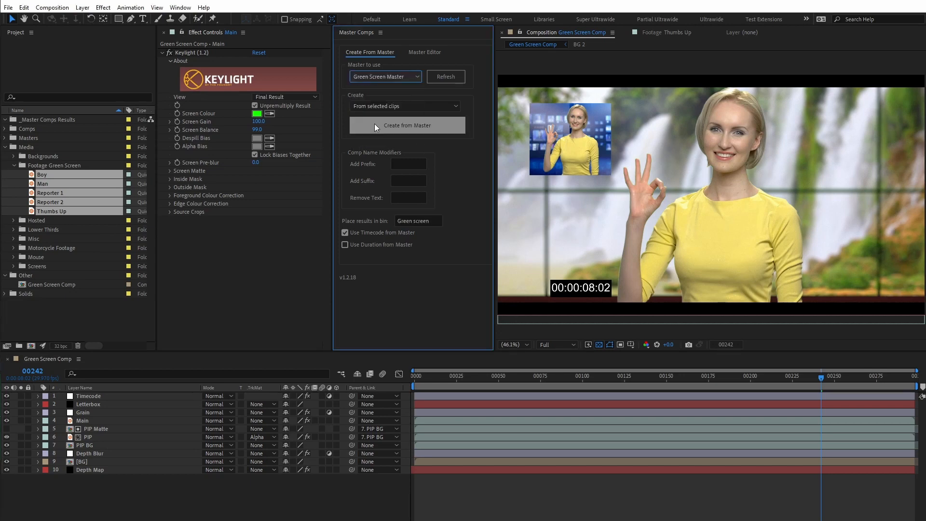
click(372, 125)
- Expand the Green screen results folder and open the Boy, Reporter 2, Thumbs Up and Reporter 1 comps to check them
click(13, 128)
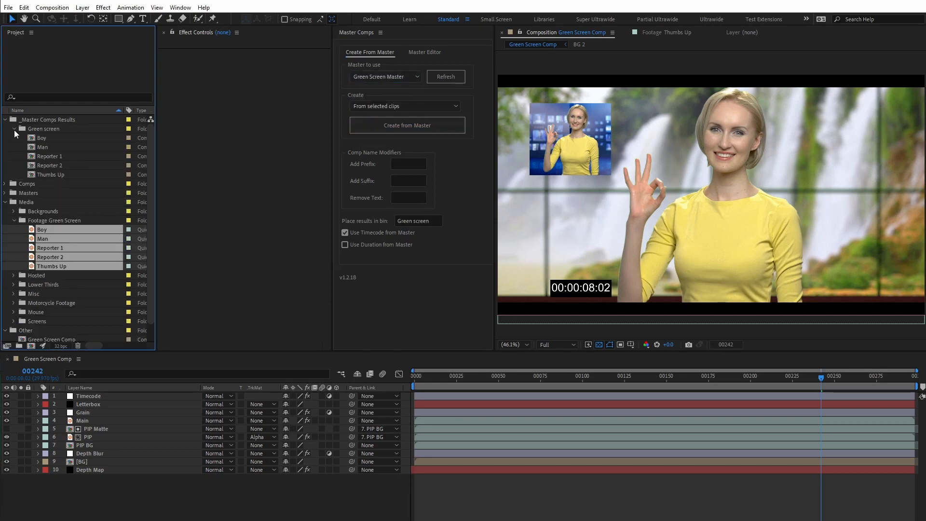
double_click(36, 138)
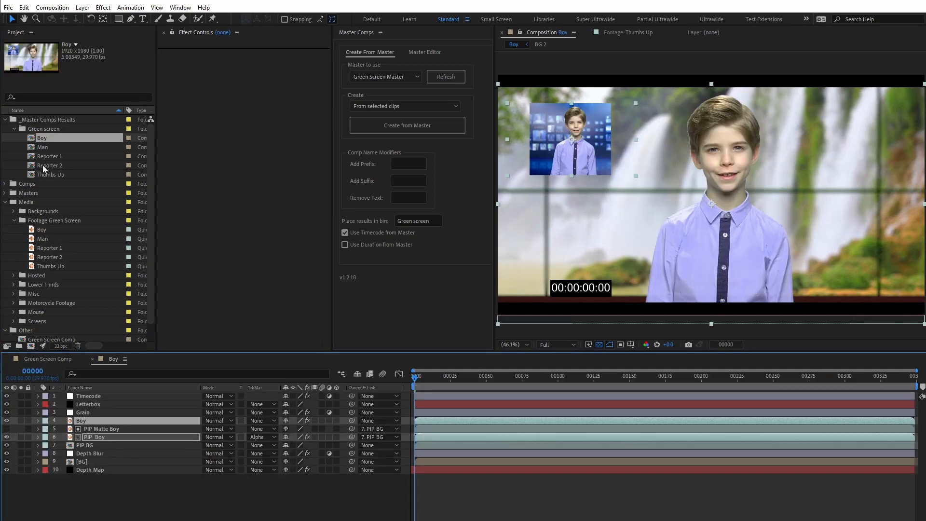
double_click(42, 166)
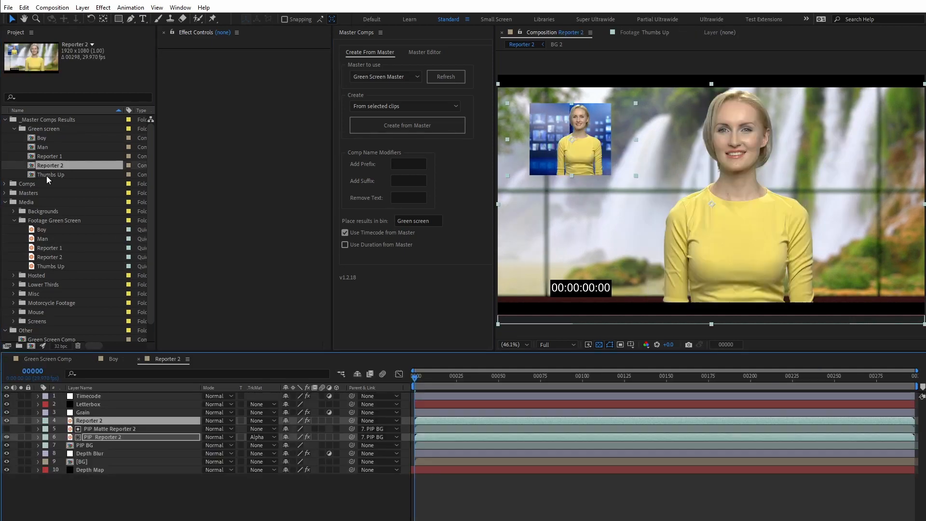
click(45, 175)
double_click(43, 174)
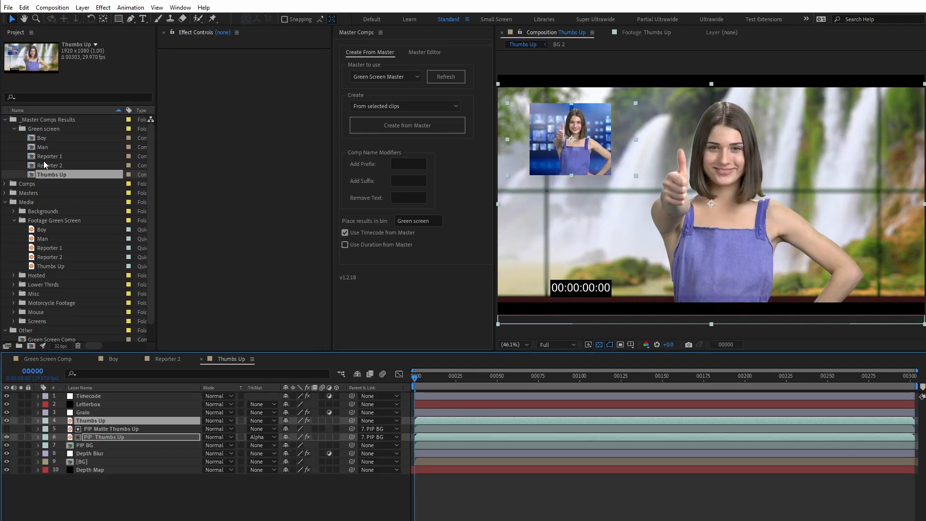
click(44, 162)
double_click(43, 154)
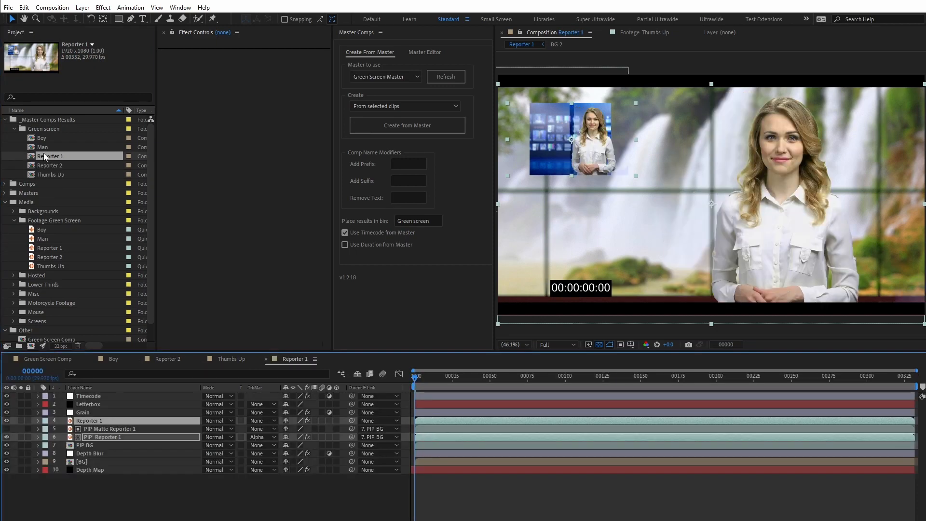
- Nudge the PIP Reporter 1 layer left so the reporter sits closer to the middle of the picture-in-picture
click(97, 491)
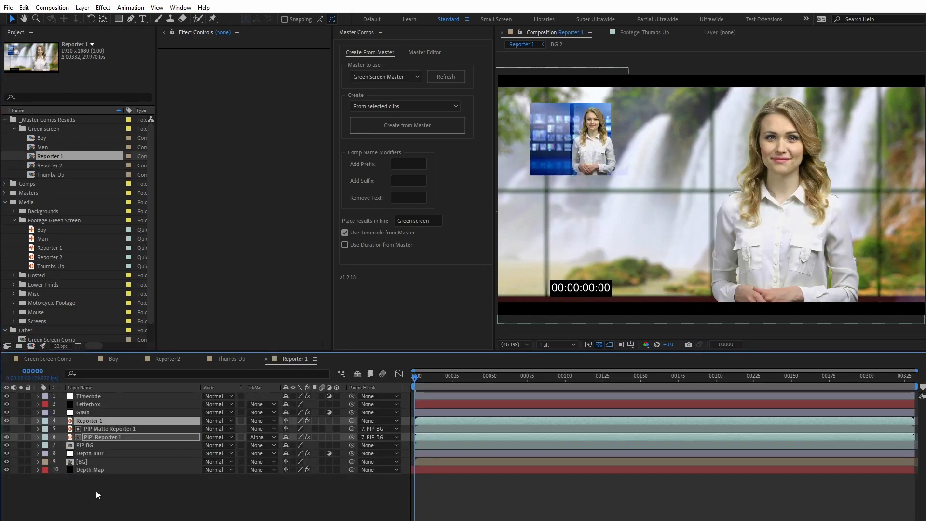
click(100, 420)
key(ctrl+Down)
key(ctrl+Down)
key(shift+Left)
key(shift+Left)
key(shift+Left)
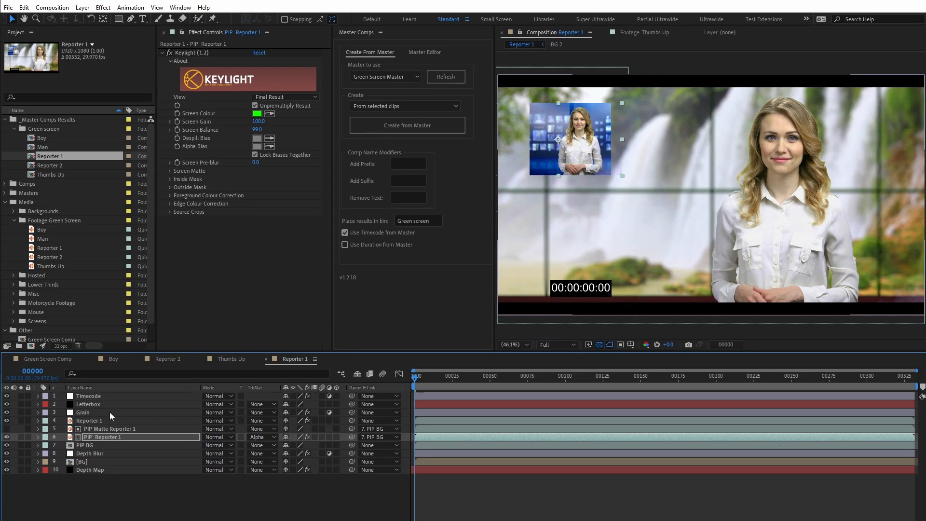
- Open the Man comp and sample the PIP Man layer's Keylight screen colour from its green background
double_click(59, 147)
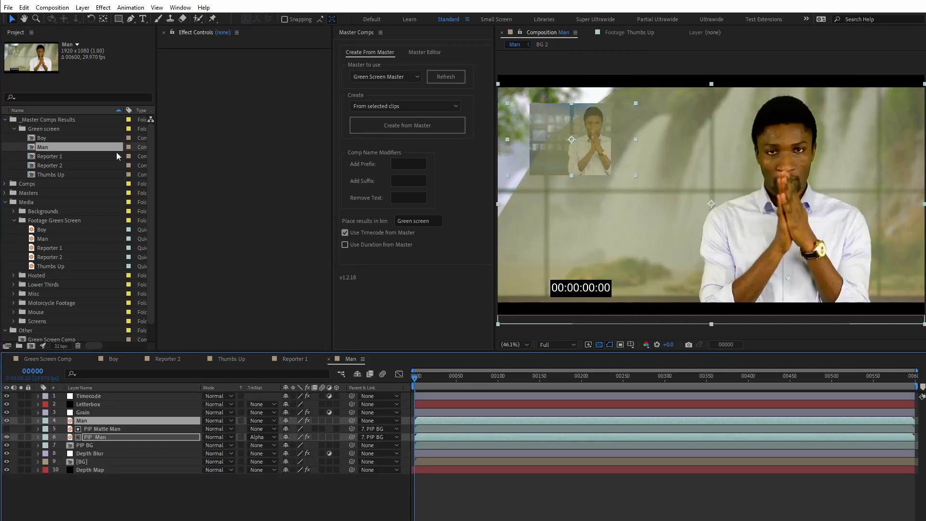
click(94, 437)
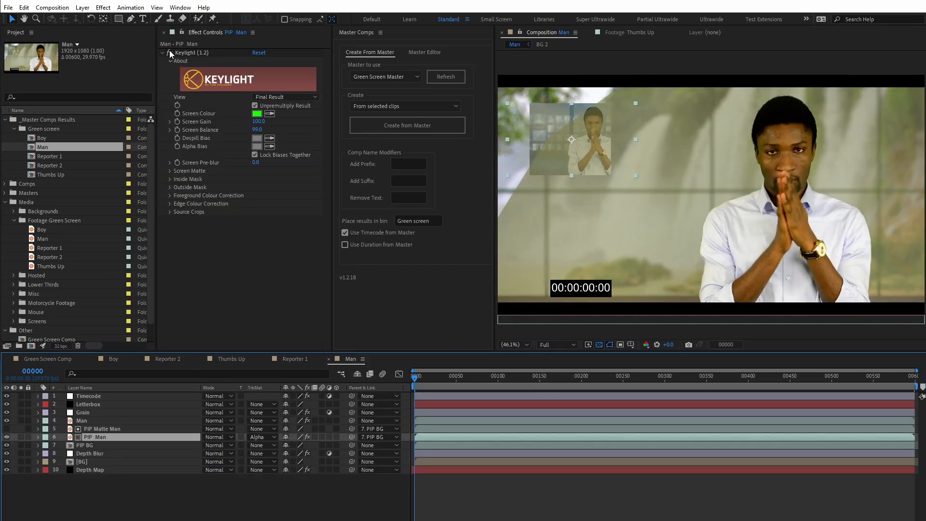
click(271, 114)
click(557, 115)
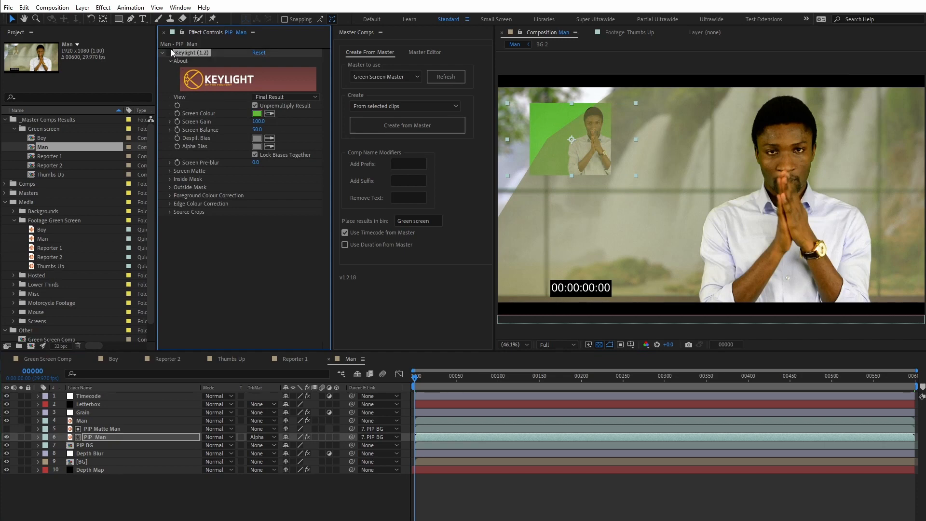
- Sample the Man layer's Keylight screen colour from its green background and set its Screen Gain to 125
click(94, 421)
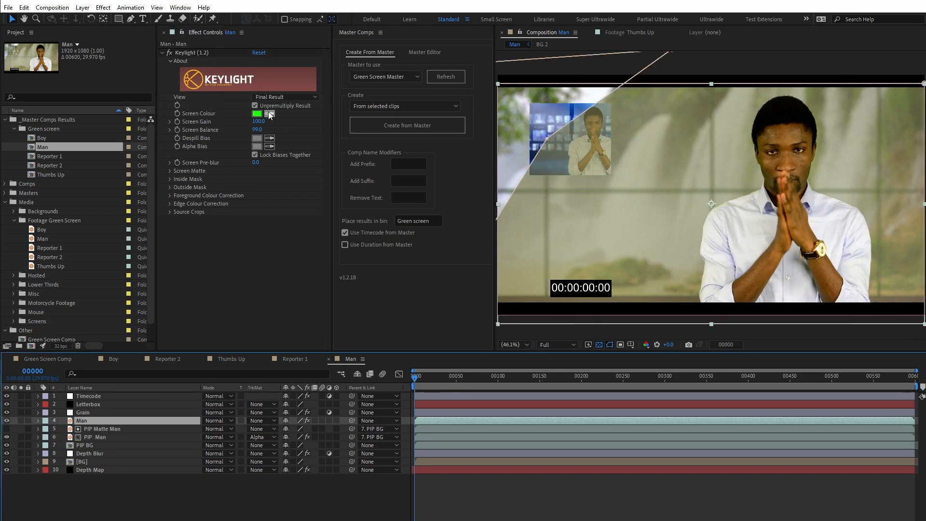
click(169, 53)
click(270, 113)
click(573, 140)
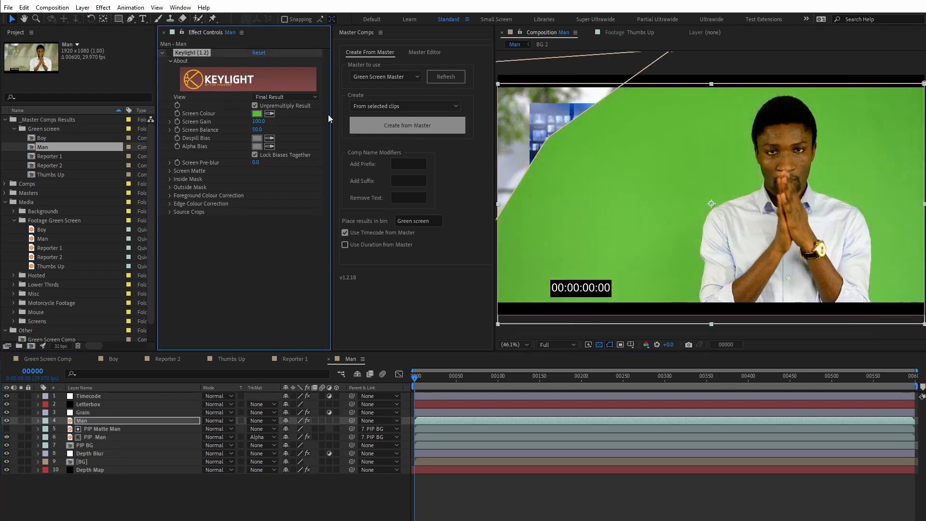
click(170, 52)
click(493, 152)
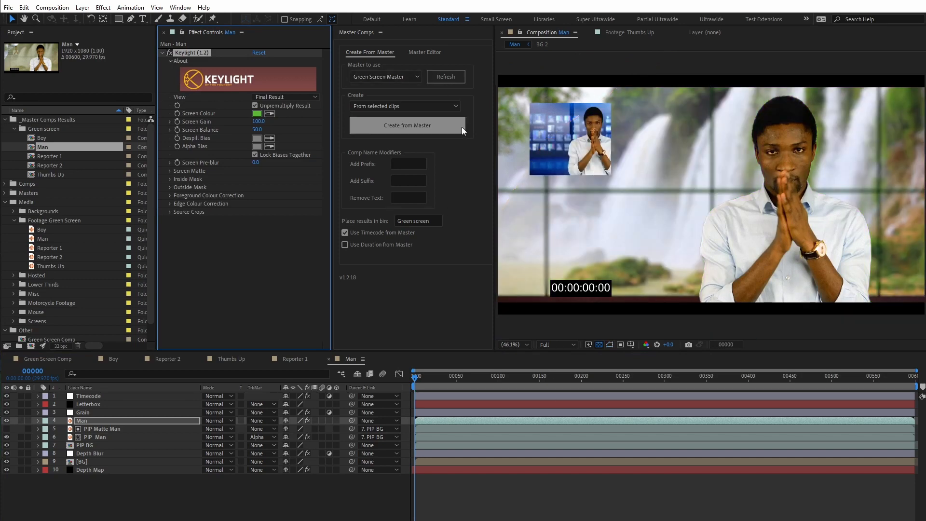
drag(264, 127, 430, 143)
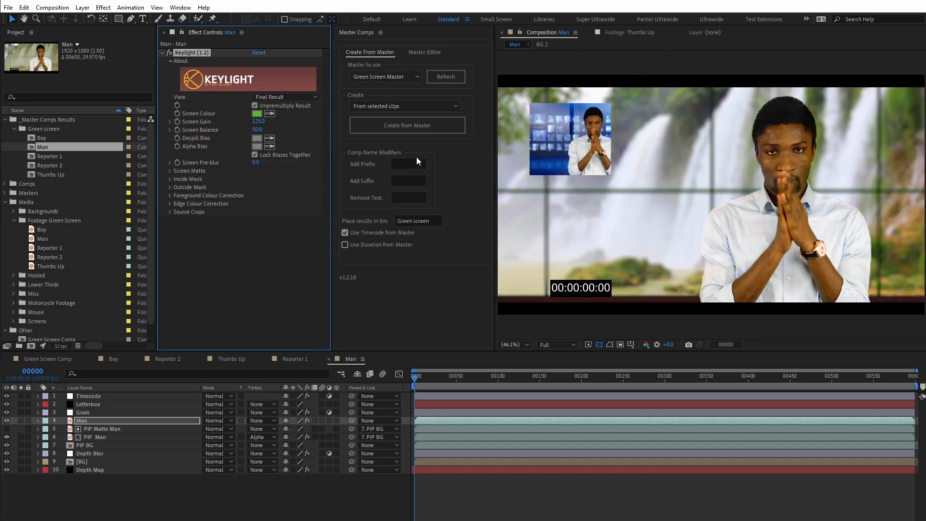
click(270, 505)
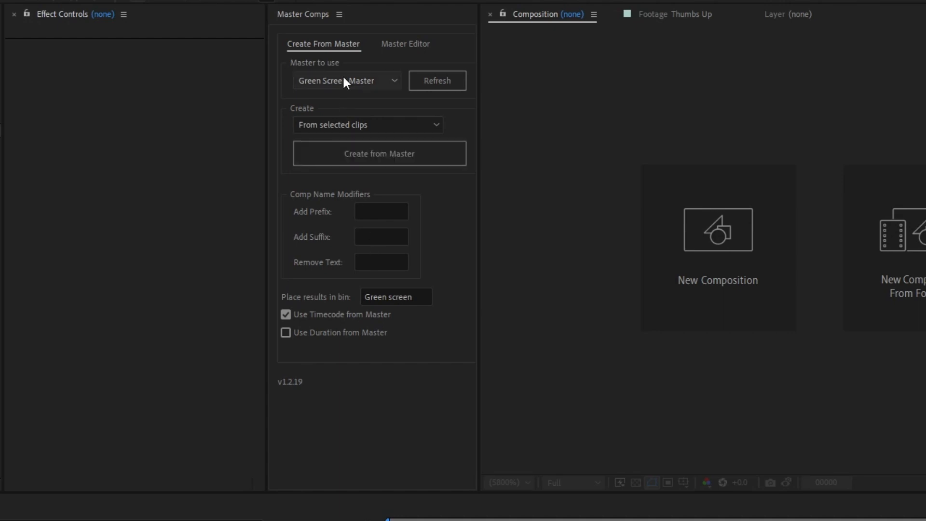
- Create comps from the Denoise Master for the five green screen clips, Boy through Thumbs Up, with the name suffix Denoised
click(343, 77)
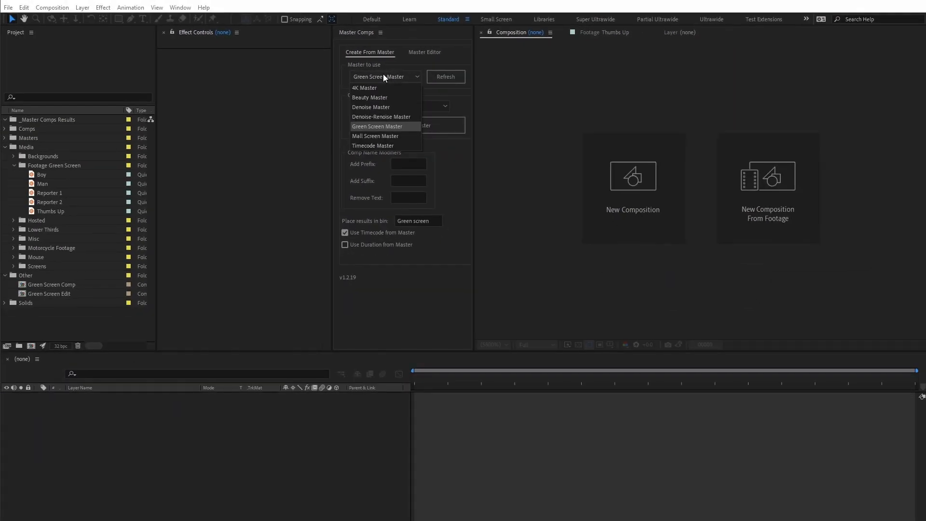
click(385, 108)
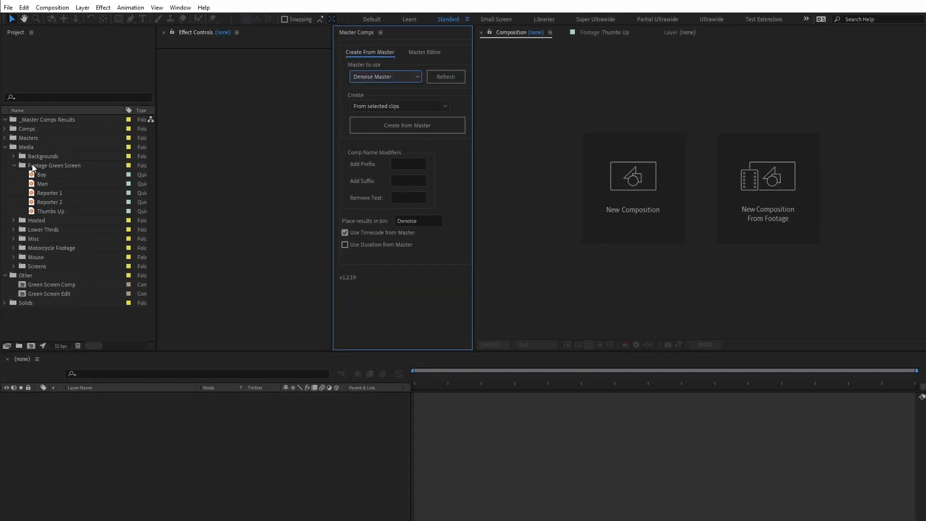
click(45, 175)
shift+click(48, 210)
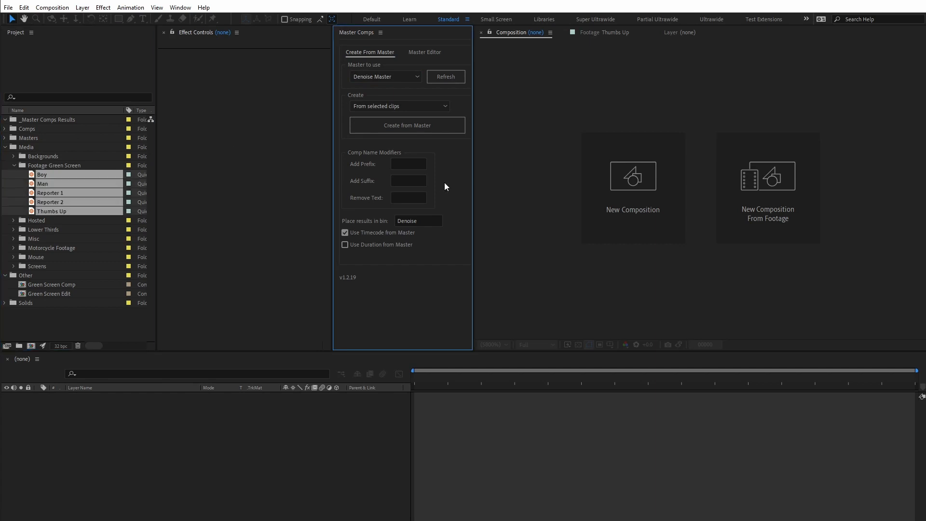
click(408, 180)
text(Denoised)
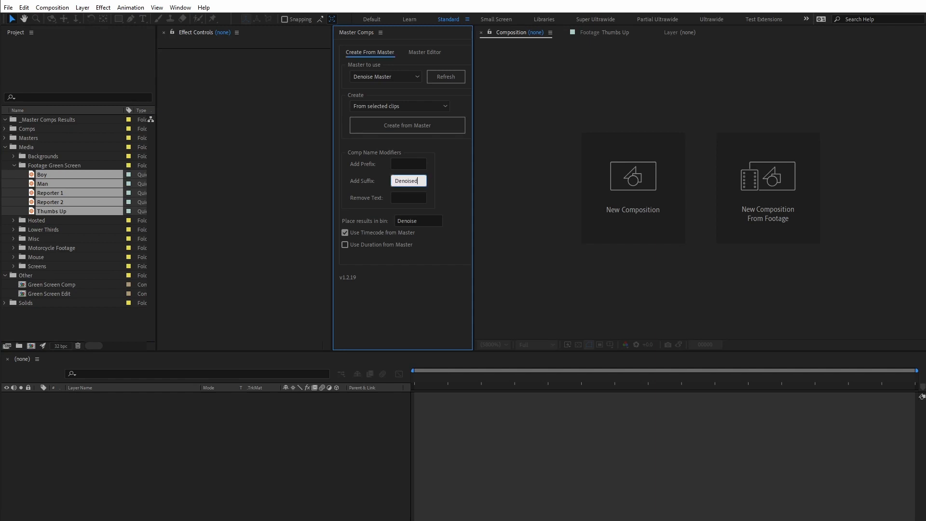
click(366, 132)
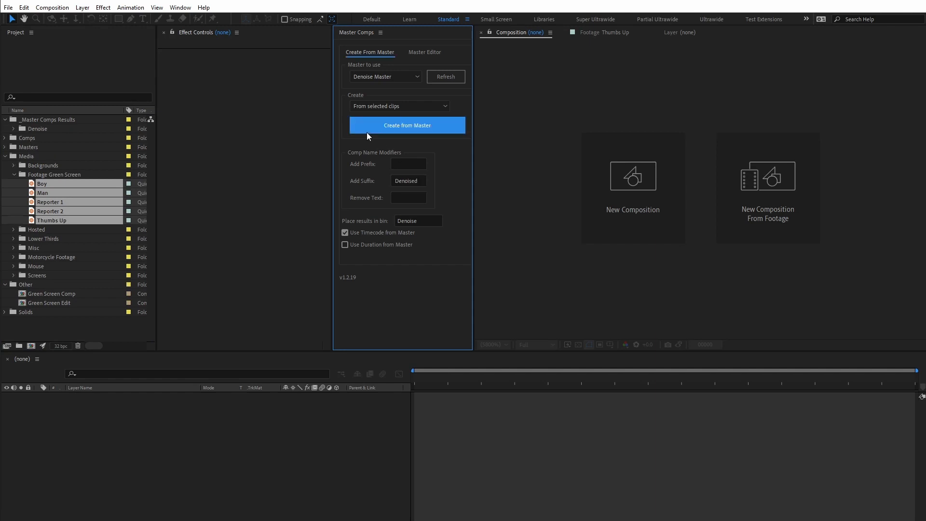
- Select the five Denoised comps in the Denoise results folder and choose Green Screen Master as the master to use
click(14, 128)
click(65, 145)
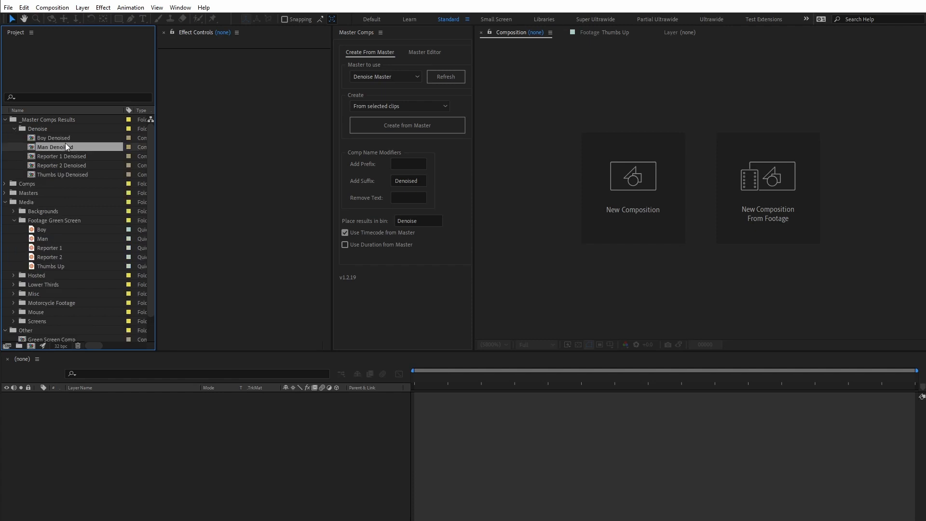
click(60, 138)
shift+click(62, 174)
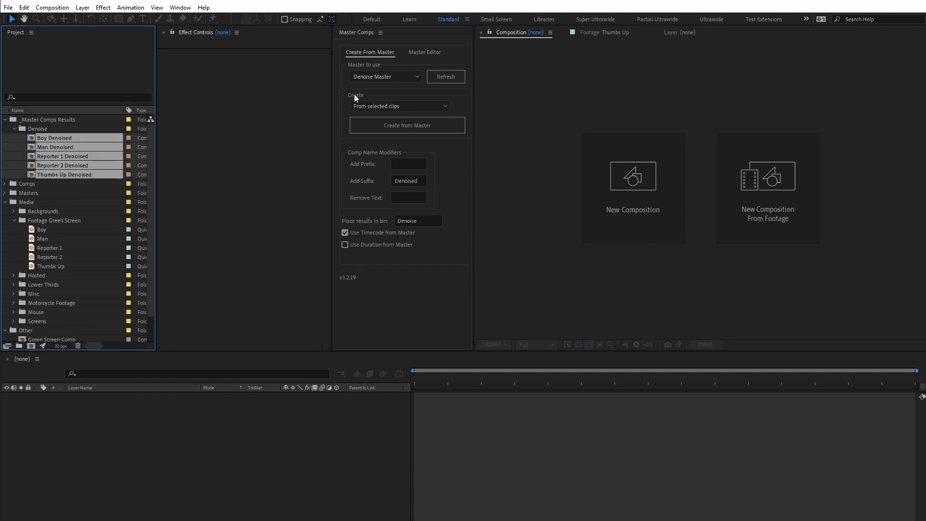
click(366, 79)
click(364, 128)
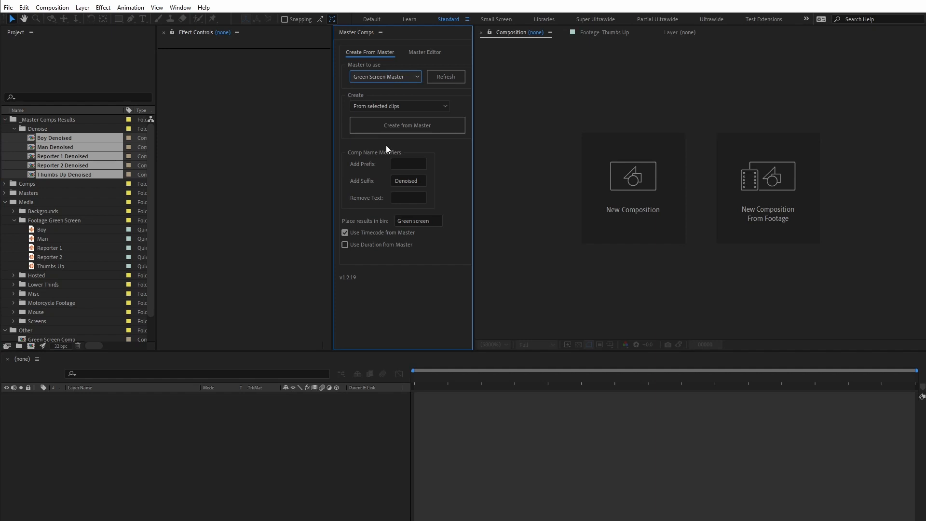
- Create the comps with no suffix and the text Denoised removed from their names, and expand the Green screen results folder
double_click(417, 181)
key(ctrl+c)
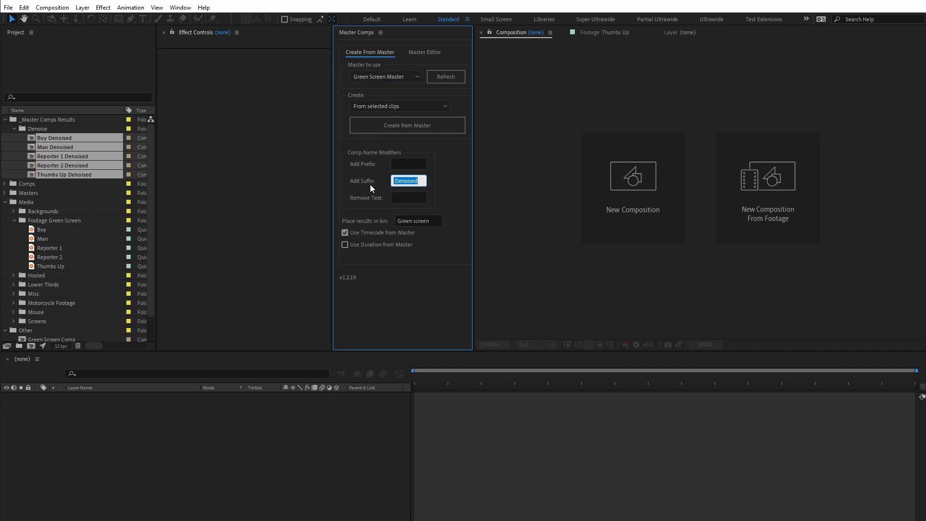
key(BackSpace)
click(403, 193)
key(ctrl+v)
click(419, 126)
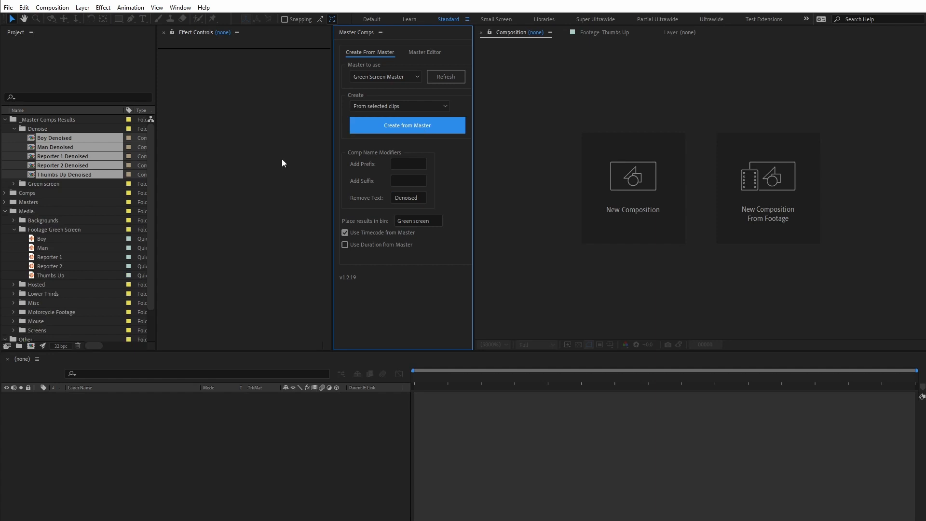
click(13, 184)
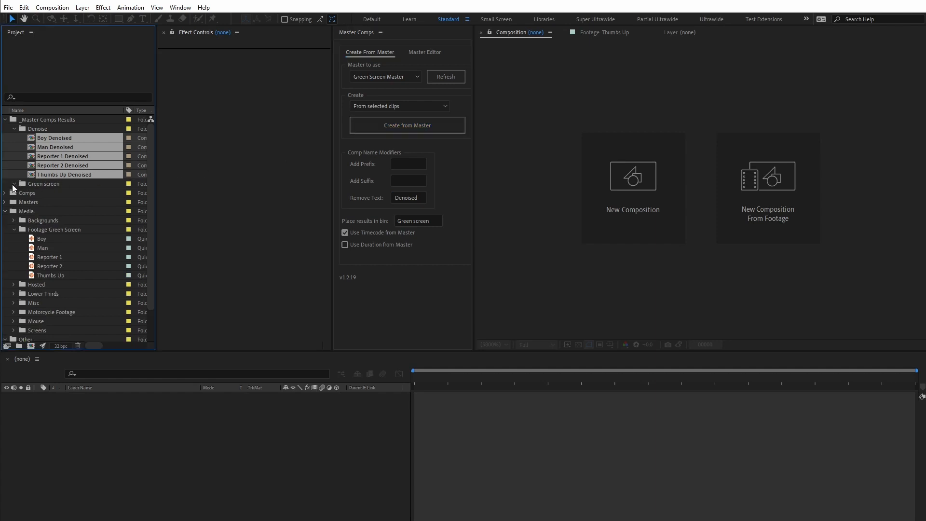
click(39, 193)
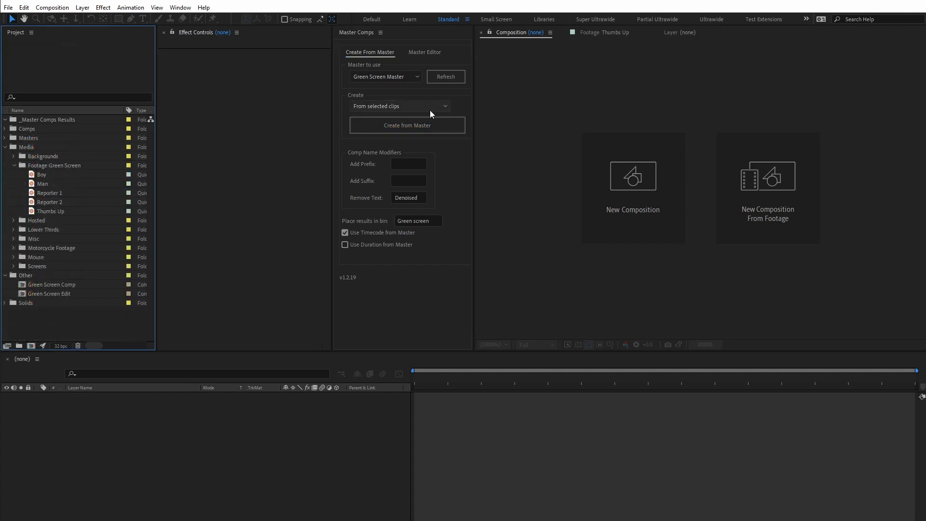
- Open the Green Screen Edit comp to review its three clips, and clear the Remove Text name modifier
click(447, 103)
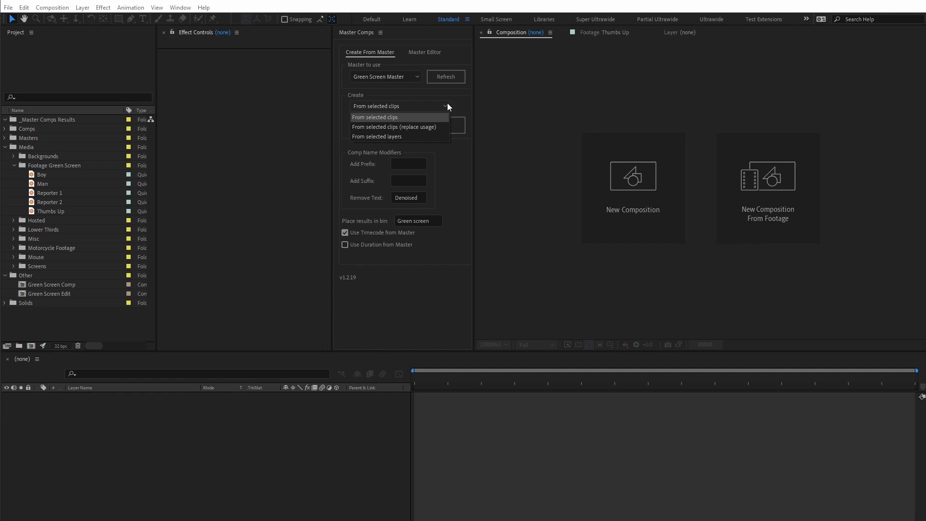
click(387, 106)
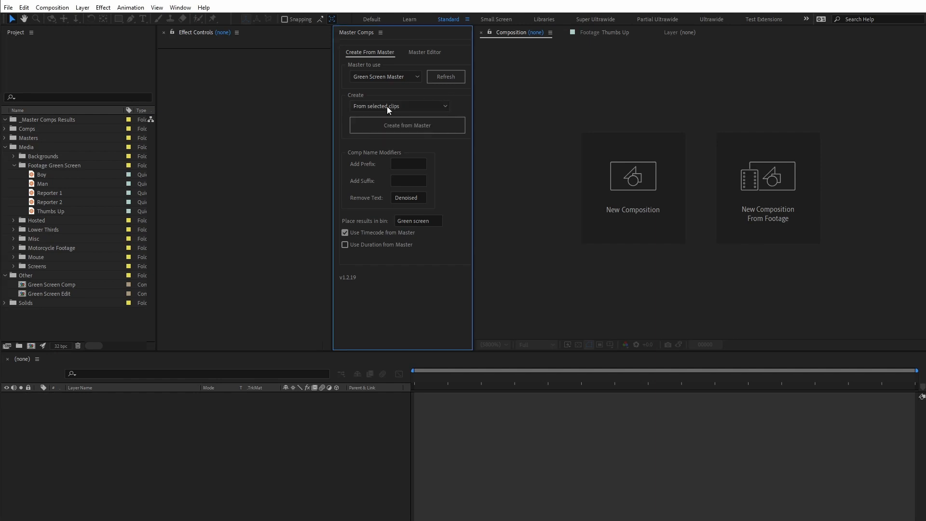
double_click(40, 293)
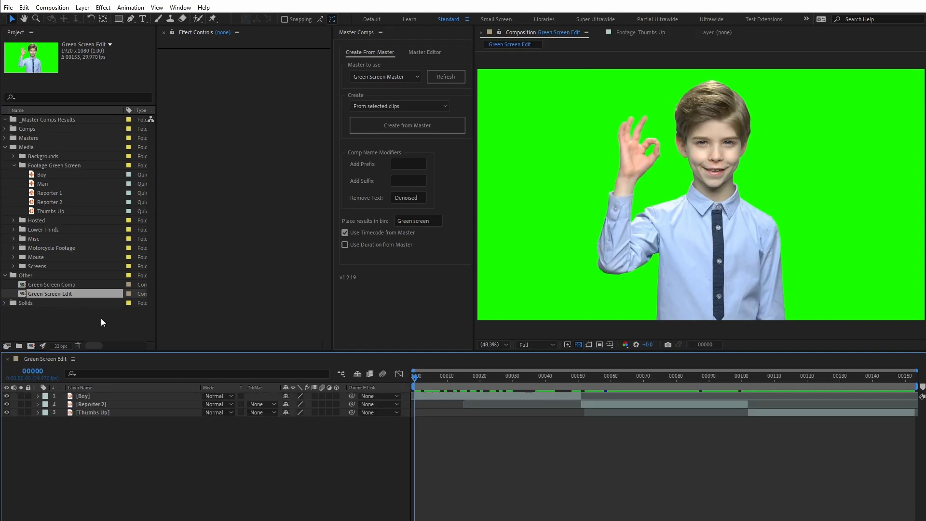
drag(447, 378, 911, 379)
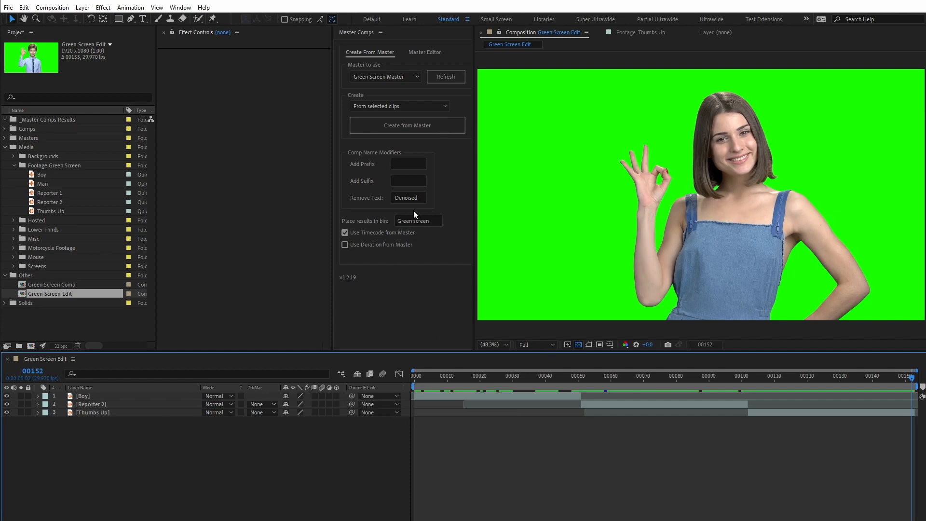
click(423, 201)
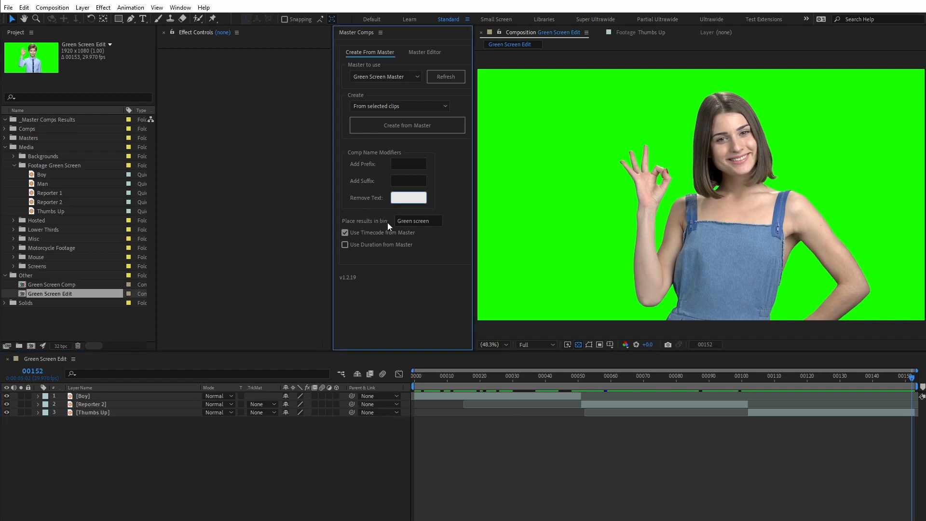
click(636, 491)
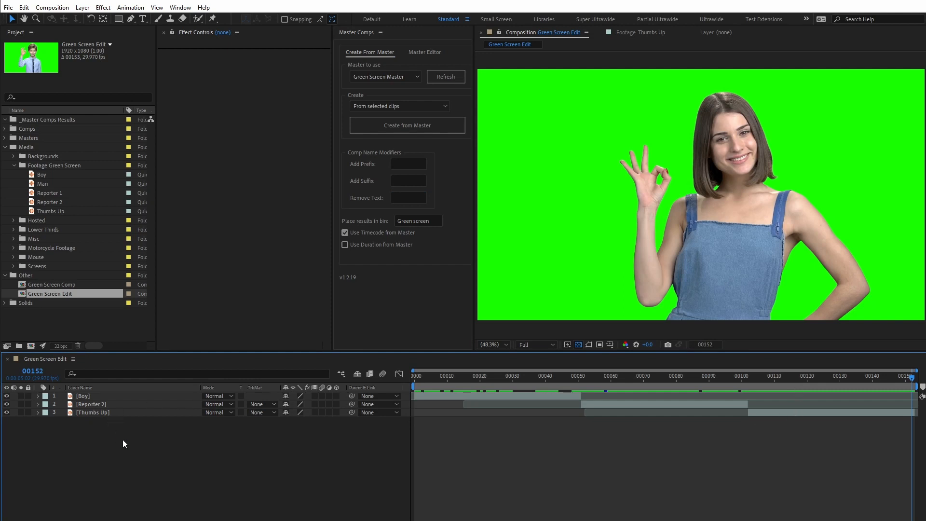
- Create Green Screen Master comps from the Boy, Reporter 2 and Thumbs Up timeline layers using the From selected layers mode
click(401, 106)
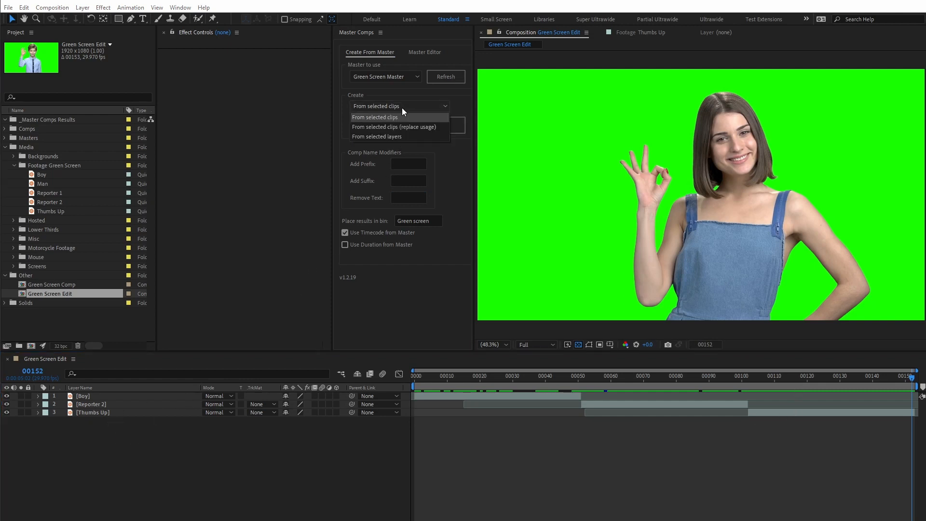
click(416, 137)
click(96, 396)
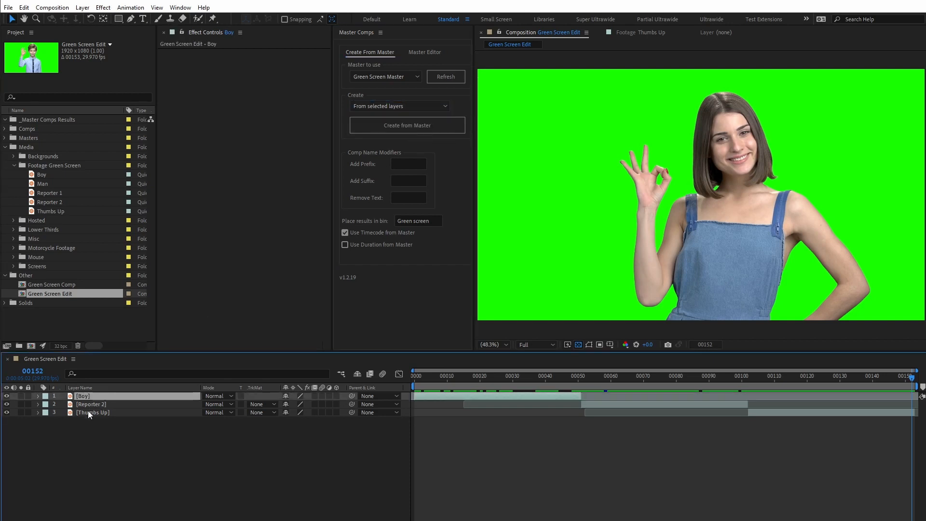
shift+click(92, 412)
click(393, 126)
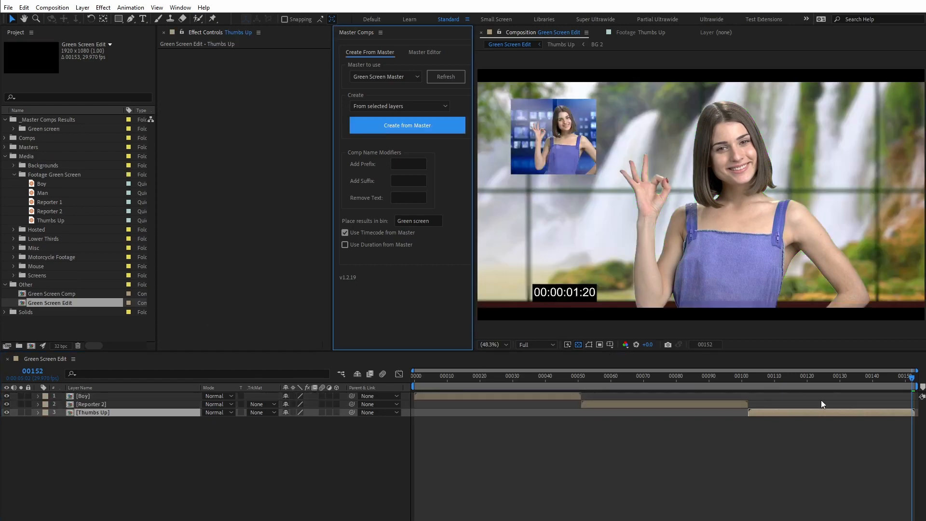
- Check frames across the Green Screen Edit timeline and undo the comp creation from the selected layers
click(716, 379)
click(491, 377)
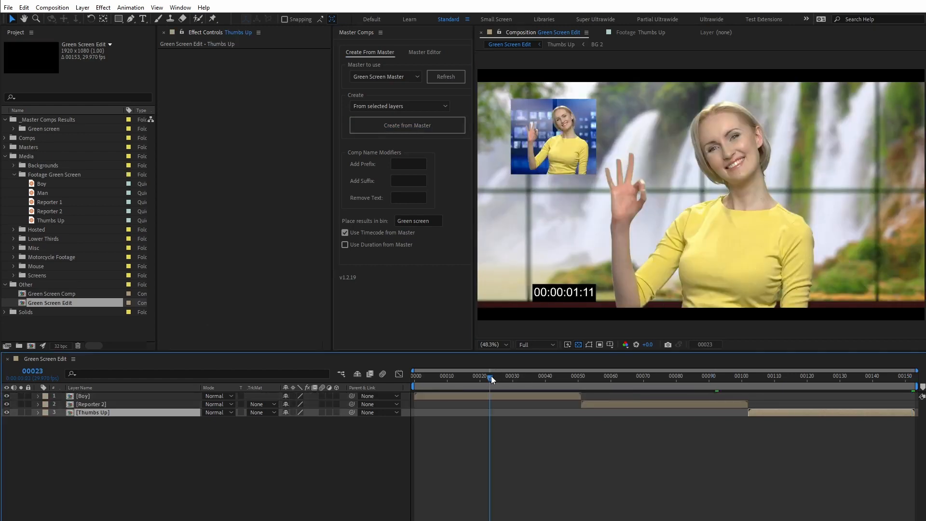
drag(491, 376, 470, 378)
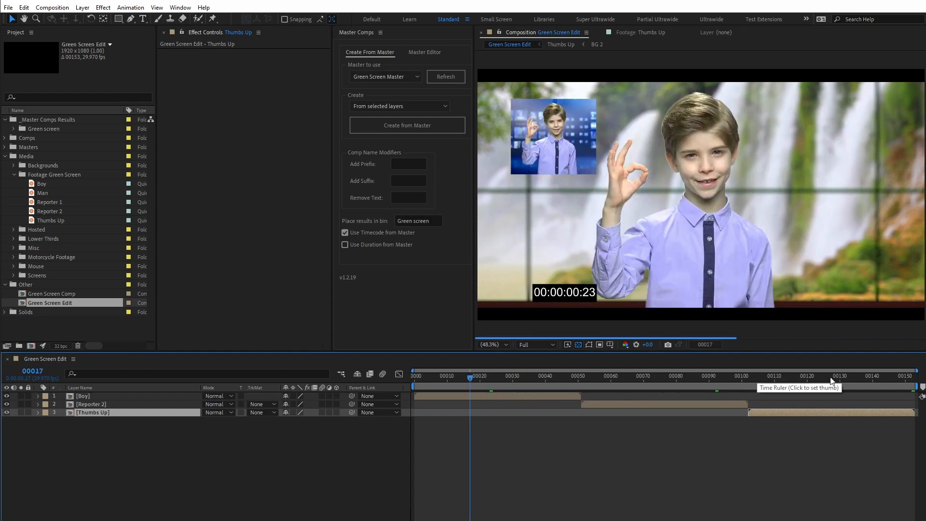
key(End)
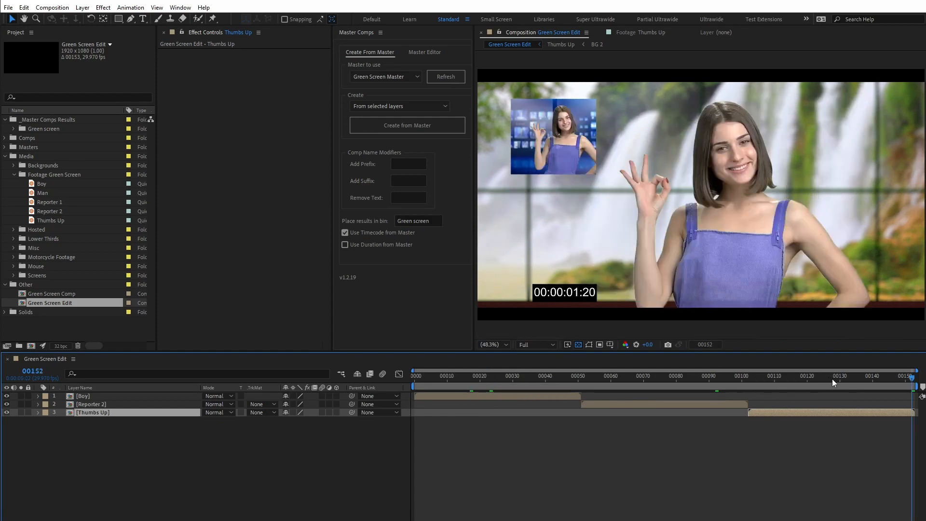
key(ctrl+z)
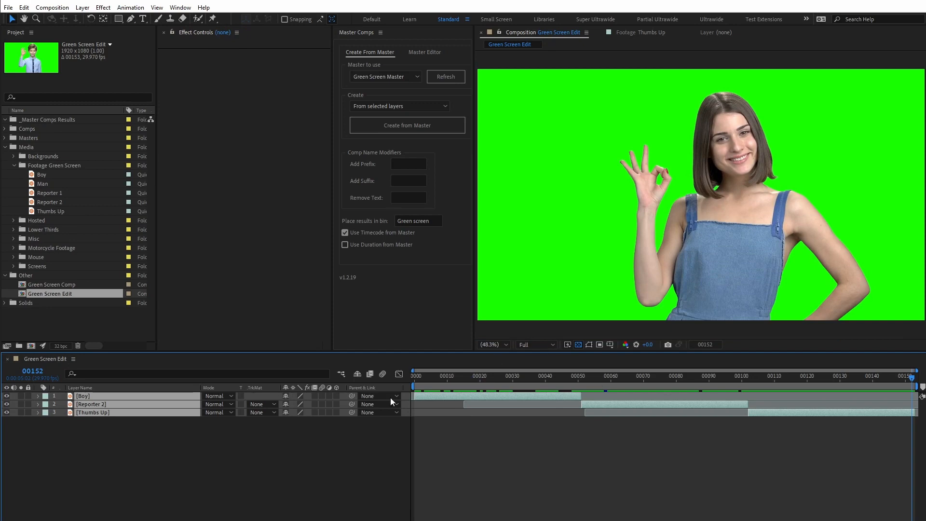
- Create Green Screen Master comps for the five green screen clips using From selected clips (replace usage)
click(387, 107)
click(352, 118)
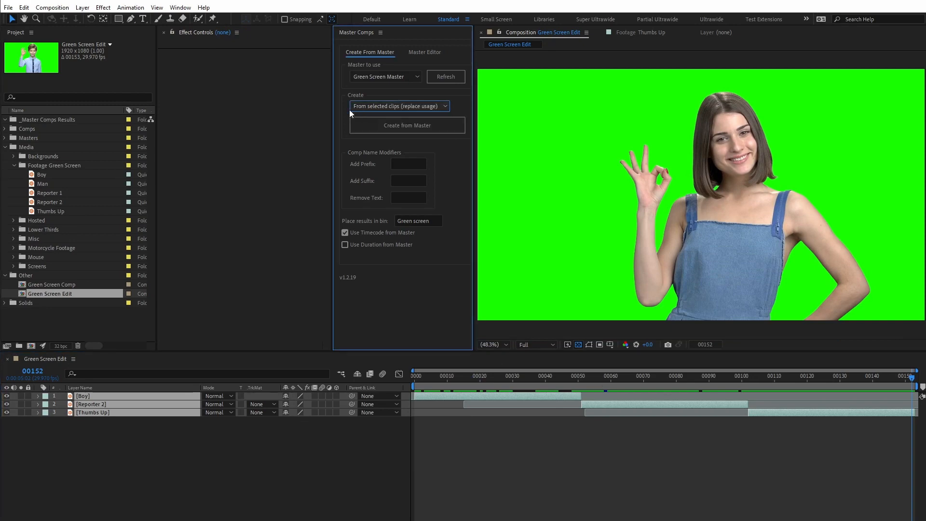
click(46, 211)
shift+click(41, 175)
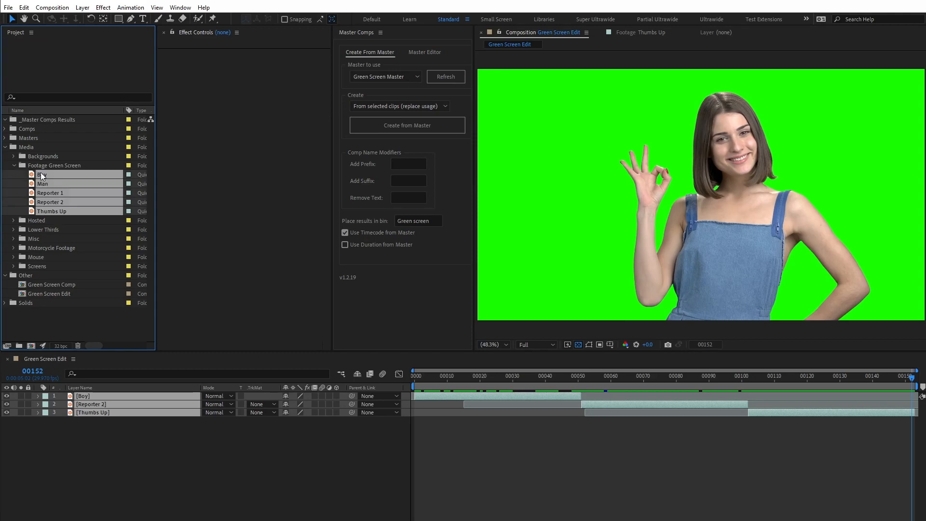
click(360, 129)
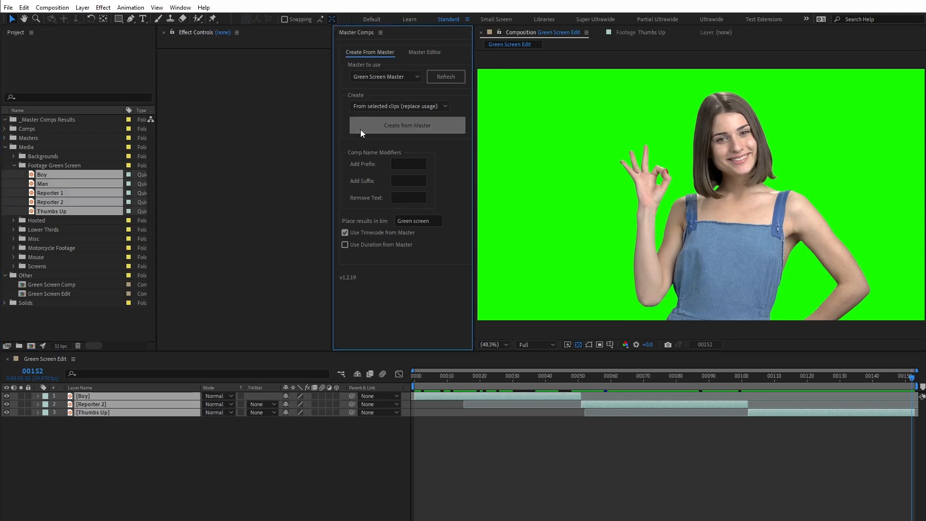
click(729, 378)
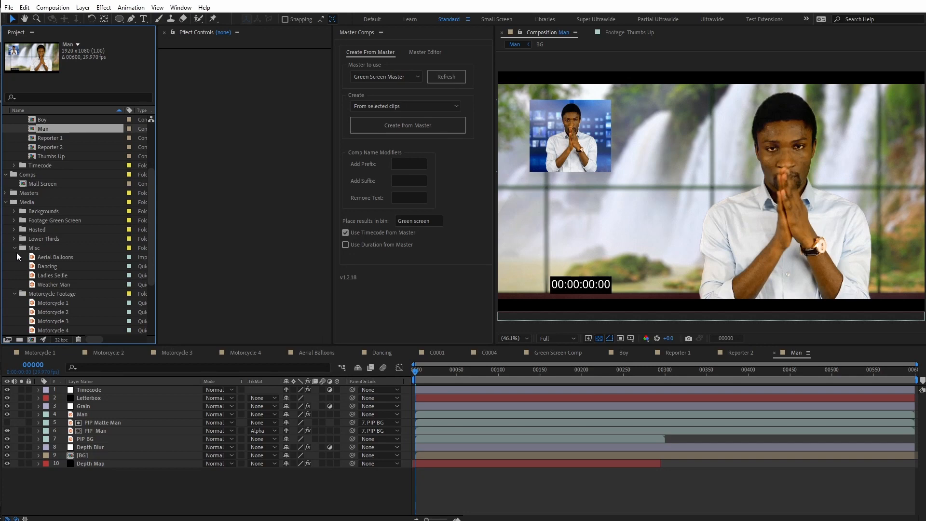
- Create a new comp from the Aerial Balloons clip in the Misc folder
drag(39, 257, 31, 342)
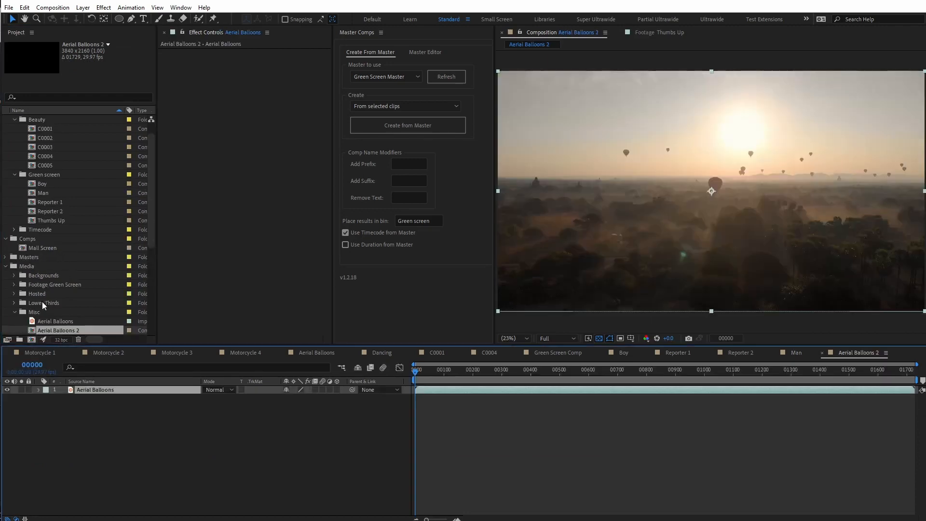
- Move the Aerial Balloons 2 comp out of Misc to the project root and apply Hue/Saturation with Master Saturation -100 to its layer
drag(34, 280, 10, 305)
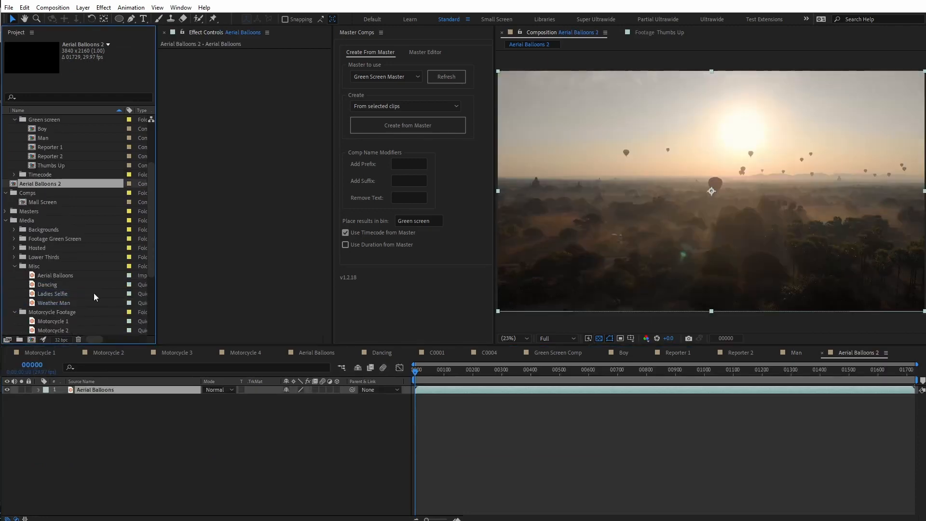
click(114, 389)
key(ctrl+space)
text(satu)
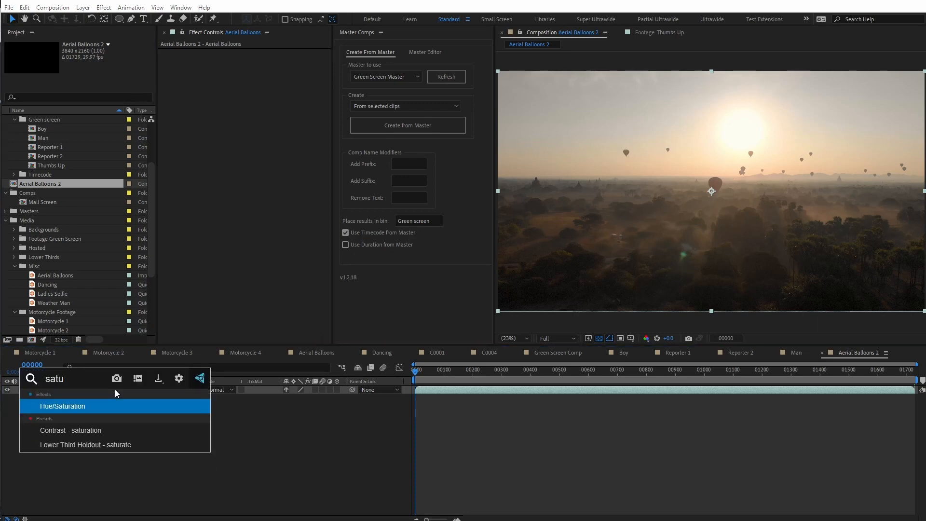
key(Return)
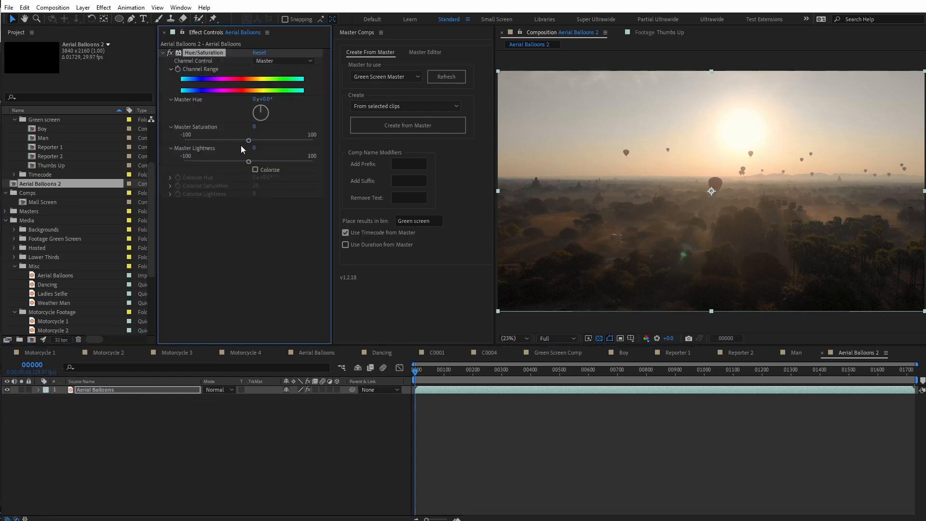
drag(253, 140, 163, 148)
- Rename the Aerial Balloons 2 comp as Black and White in its composition settings
click(137, 443)
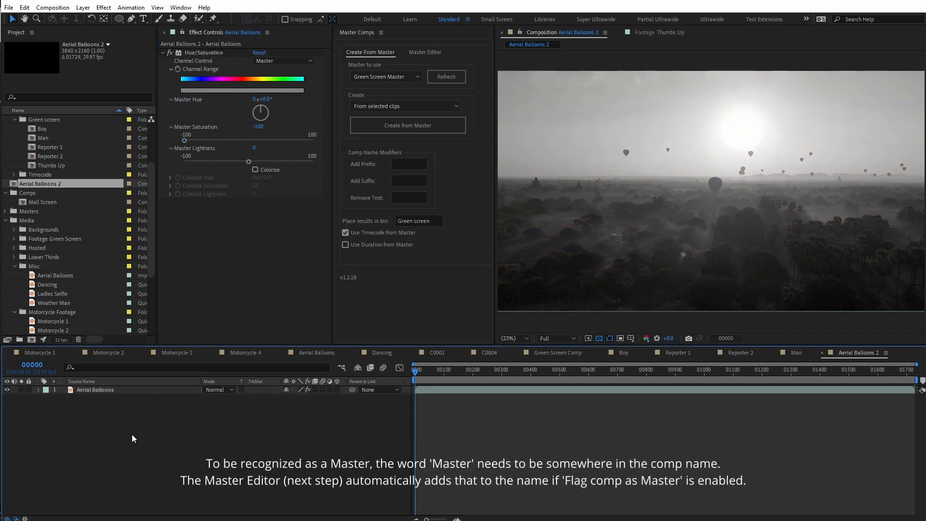
key(ctrl+k)
text(Black and White)
key(Return)
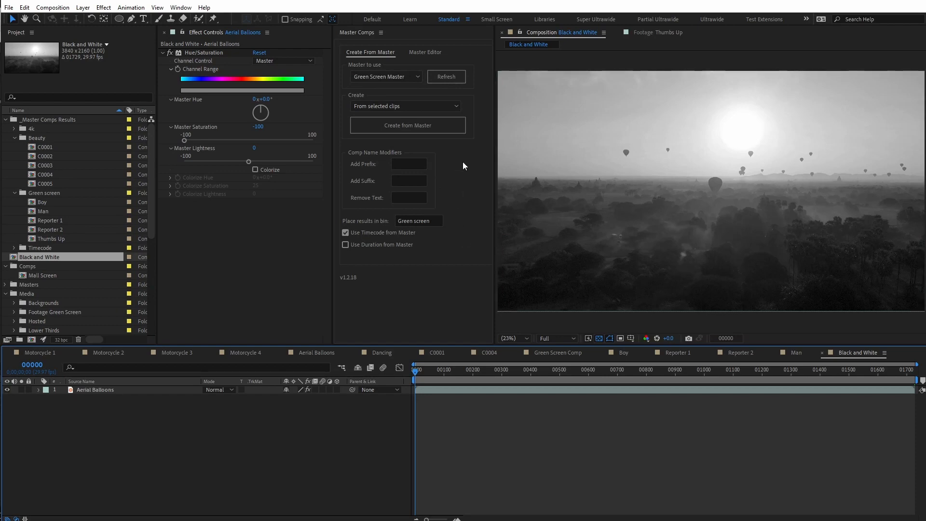
- Set the Aerial Balloons layer as the clip to replace in the Master Editor, with the comp flagged as Master
click(421, 53)
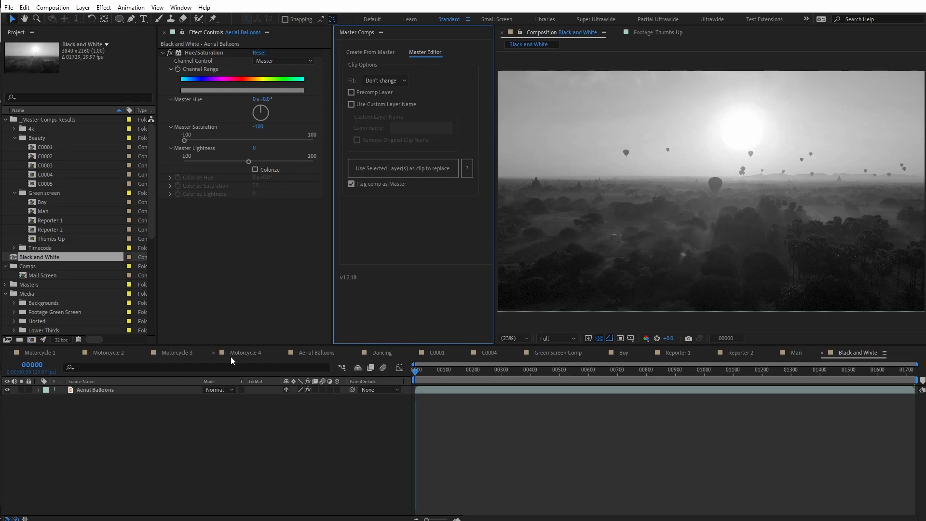
click(126, 391)
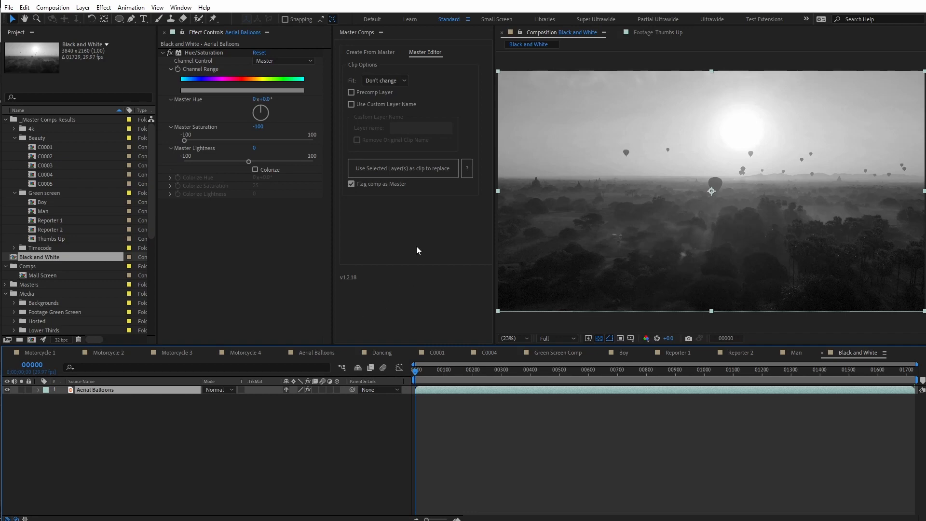
click(426, 175)
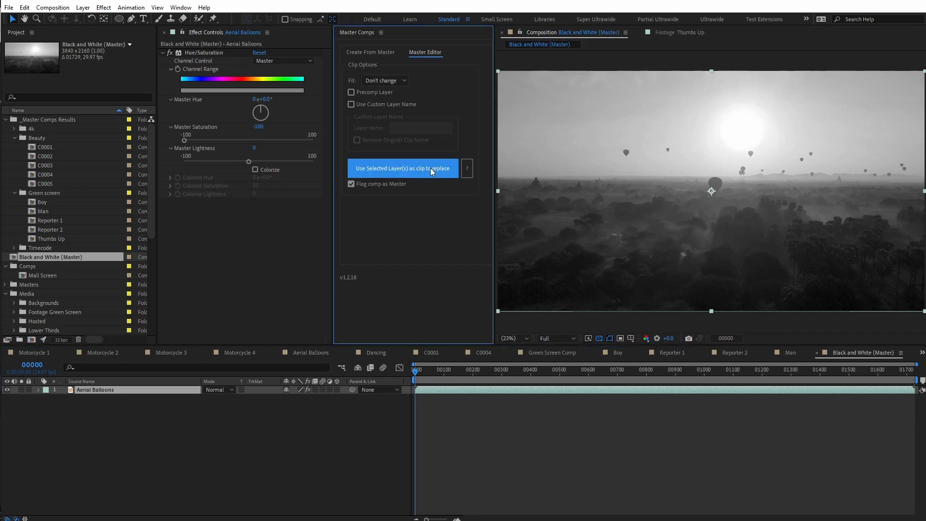
- Create Black and White (Master) comps from the Aerial Balloons, Dancing, Ladies Selfie and Weather Man clips using From selected clips
click(365, 51)
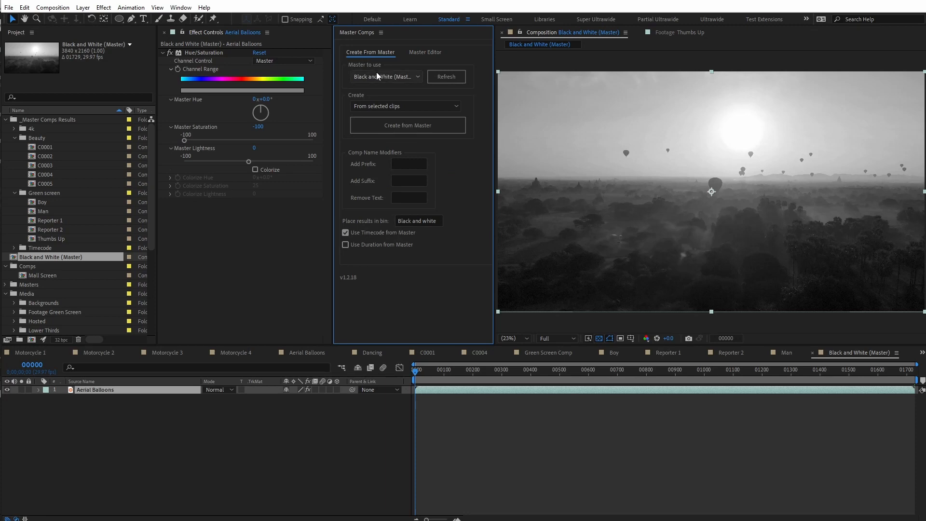
click(402, 77)
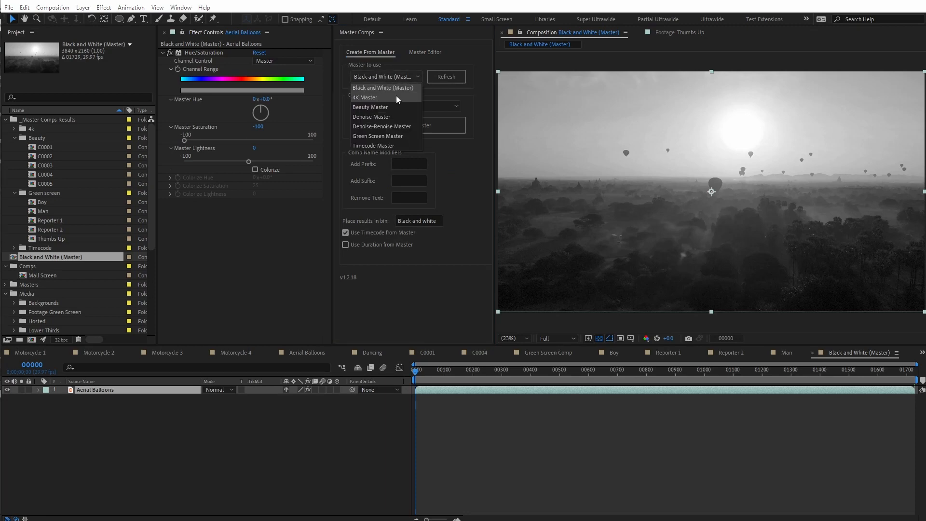
click(412, 79)
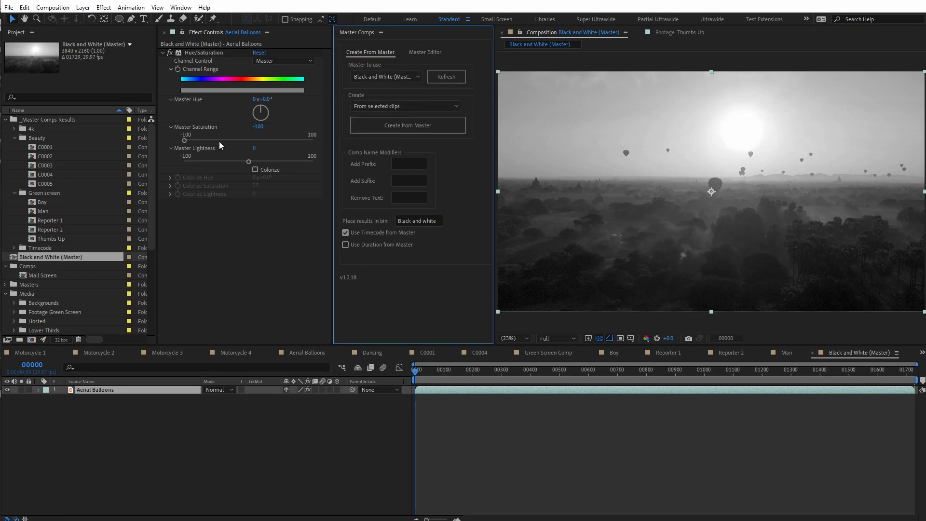
scroll(57, 256, down, 5)
click(53, 202)
shift+click(53, 229)
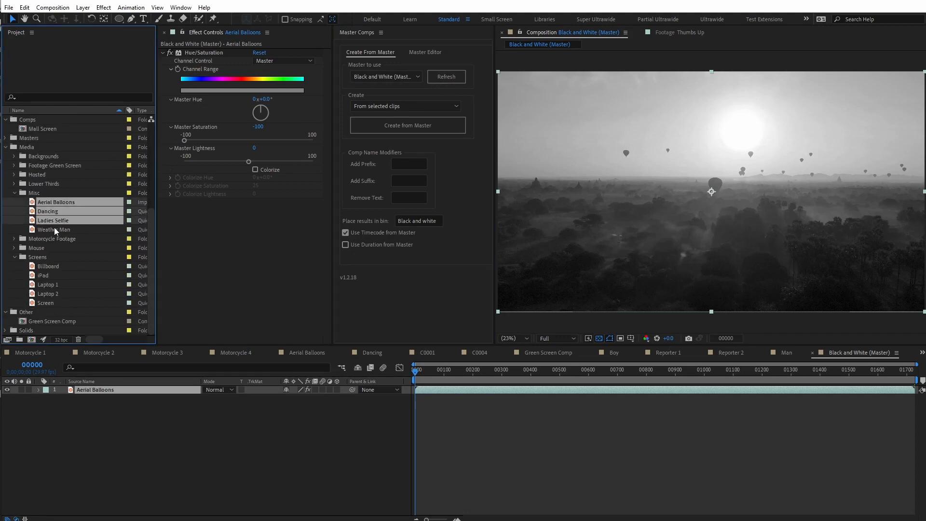
click(358, 120)
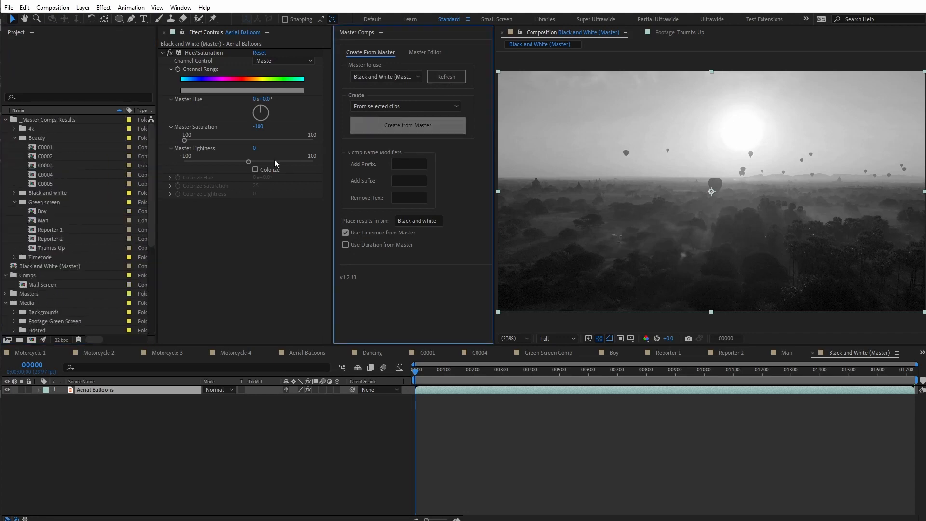
- Inspect the layer effects in the new Aerial Balloons, Ladies Selfie and Dancing comps, and undo the comp creation
click(13, 193)
double_click(48, 202)
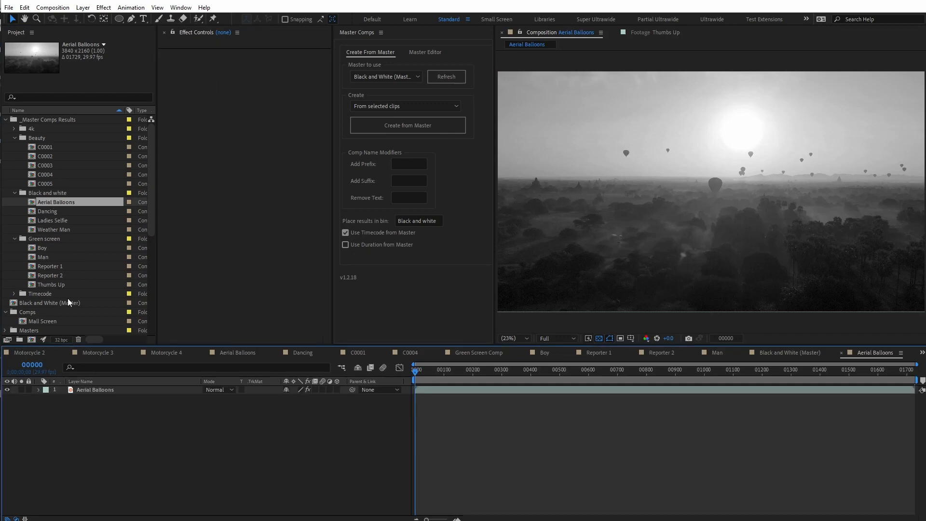
click(93, 389)
double_click(38, 222)
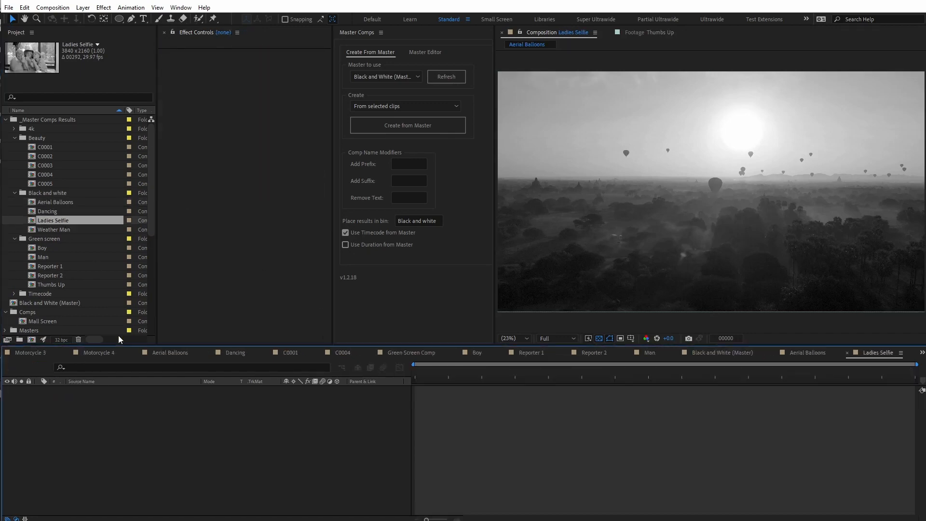
click(99, 389)
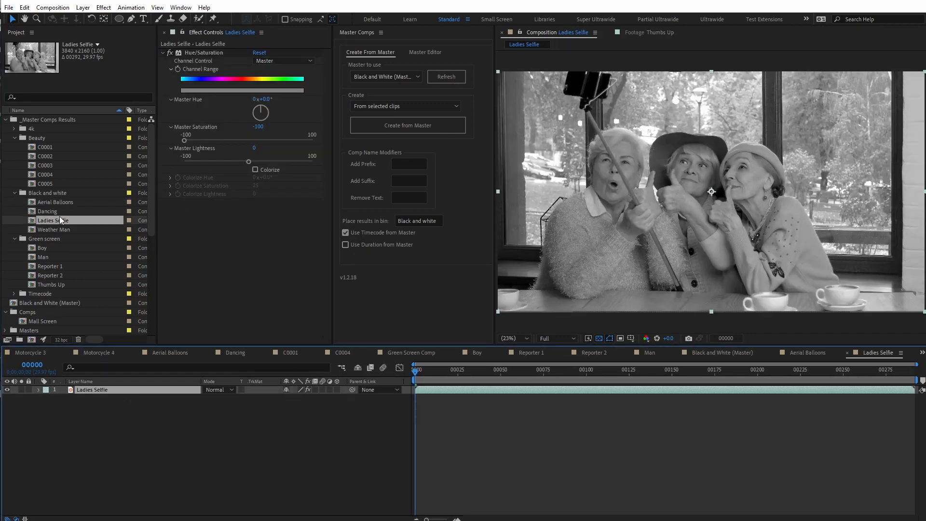
double_click(46, 212)
click(79, 389)
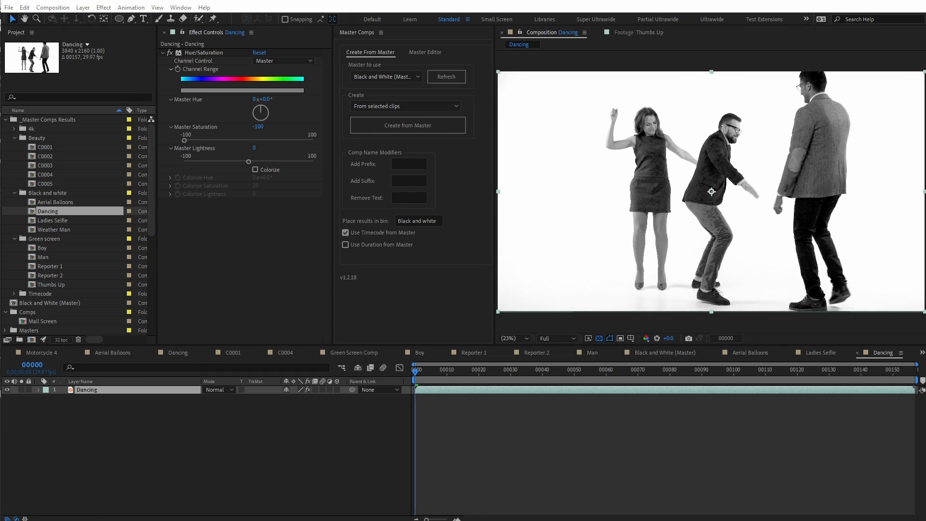
click(334, 439)
key(ctrl+z)
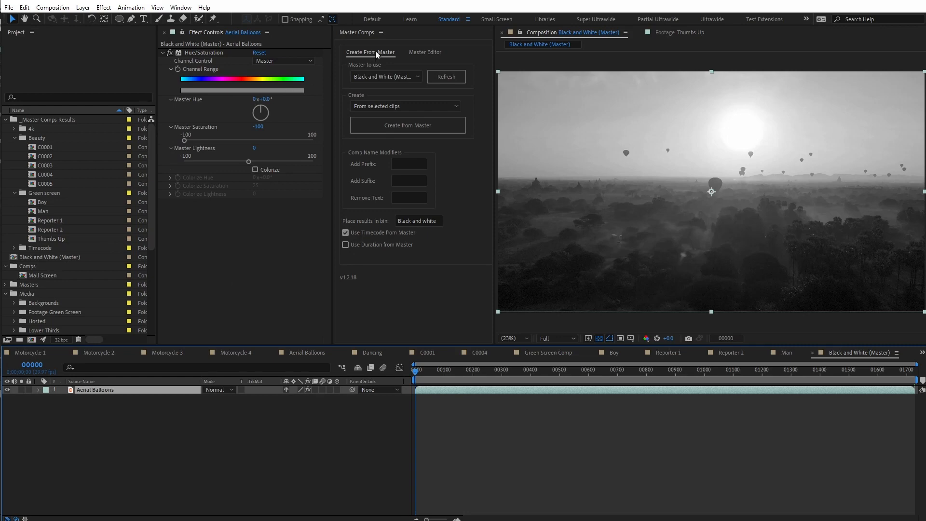
- Set the Black and White master's clip Fit option to Width and enable Precomp Layer in the Master Editor
click(424, 53)
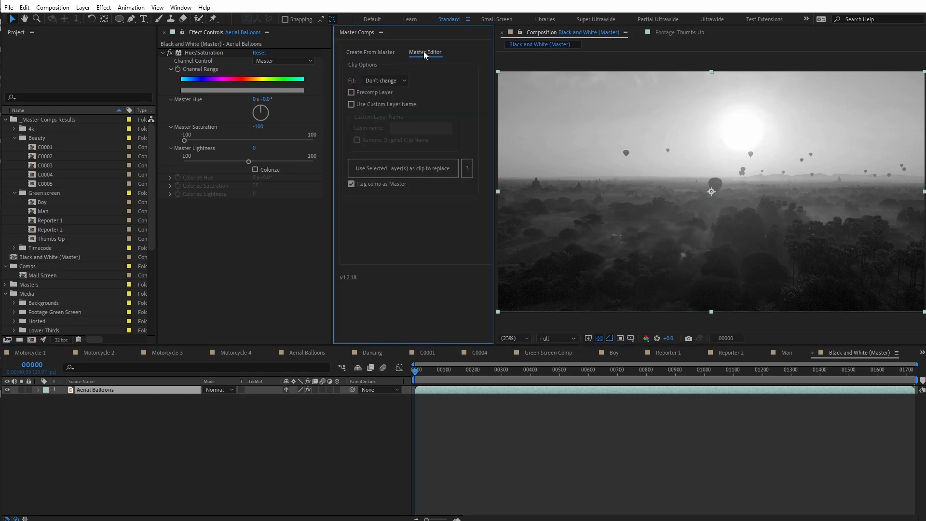
click(53, 255)
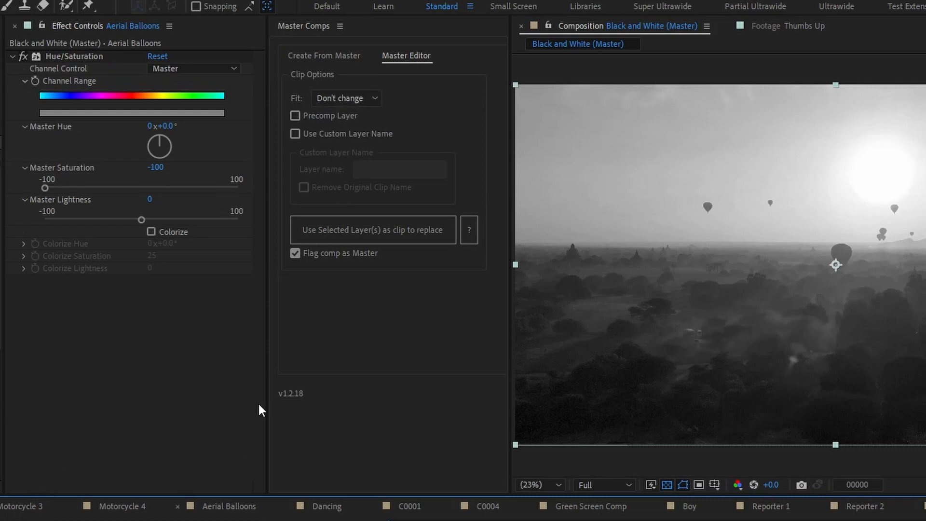
click(351, 100)
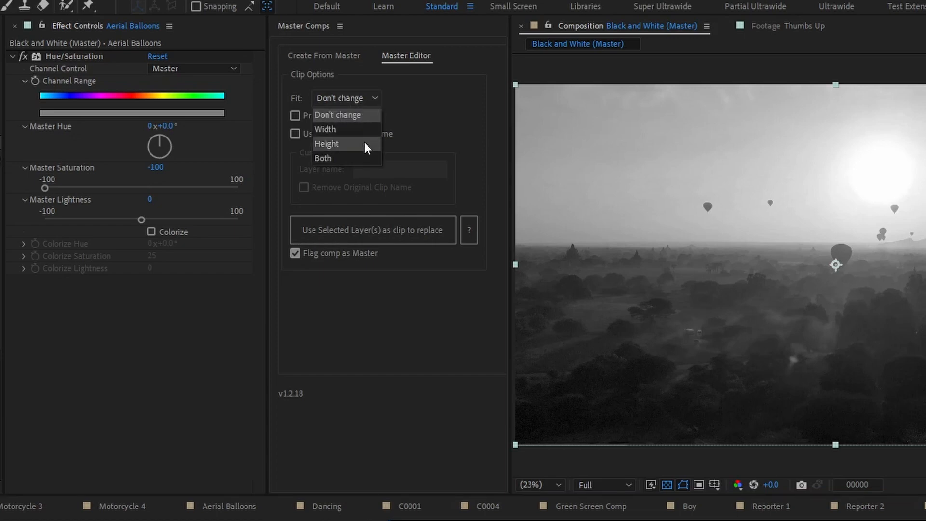
click(351, 157)
click(349, 102)
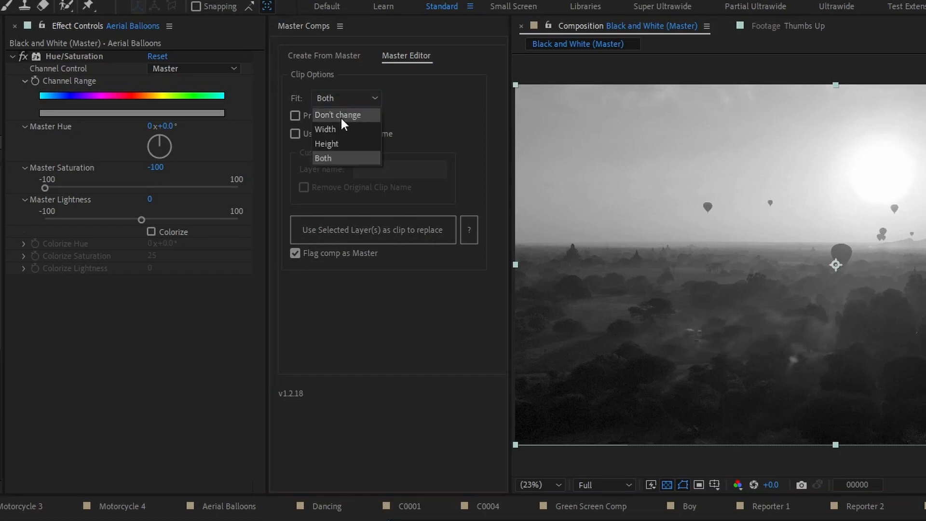
click(336, 129)
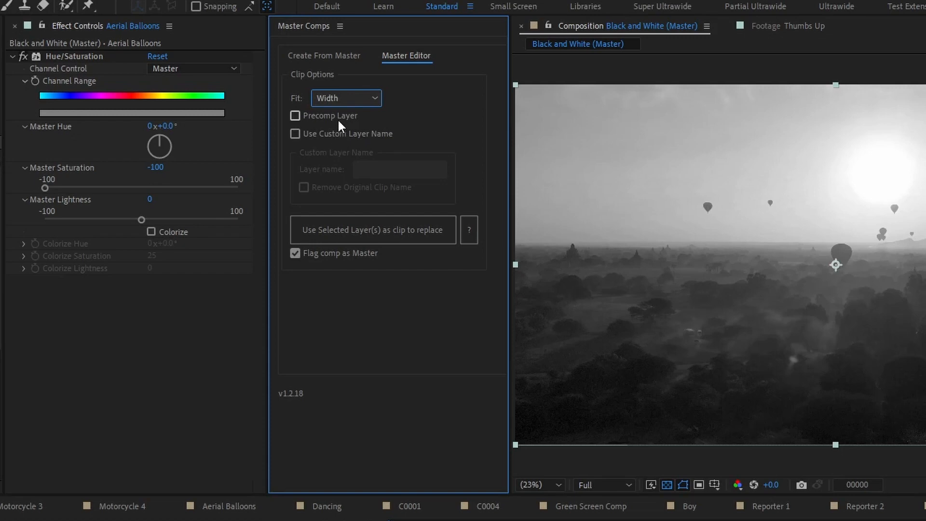
click(334, 120)
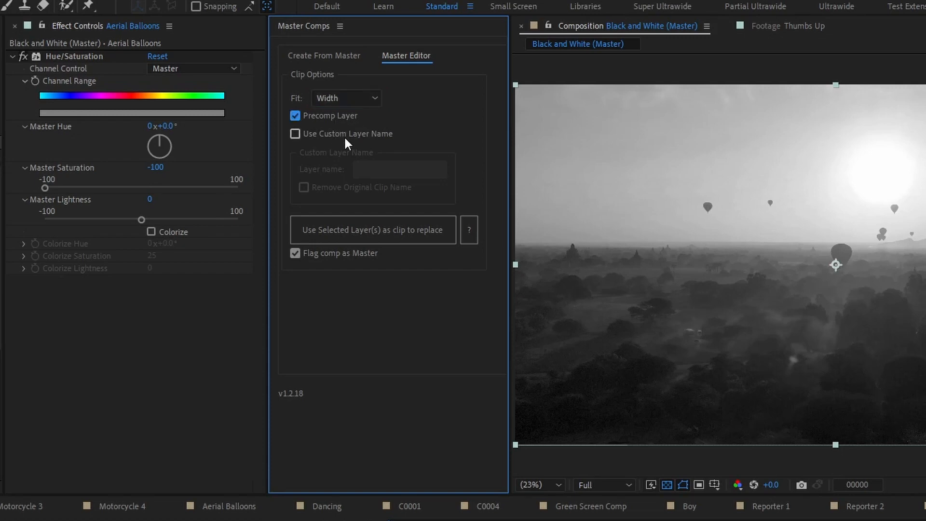
- Enable the custom layer name Main with Remove Original Clip Name, and apply the clip options to the Aerial Balloons layer
click(345, 138)
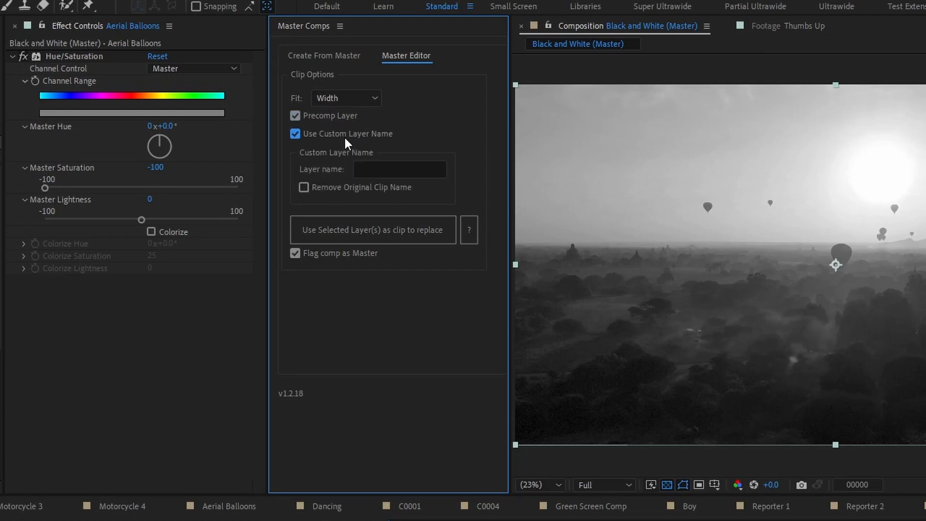
click(369, 167)
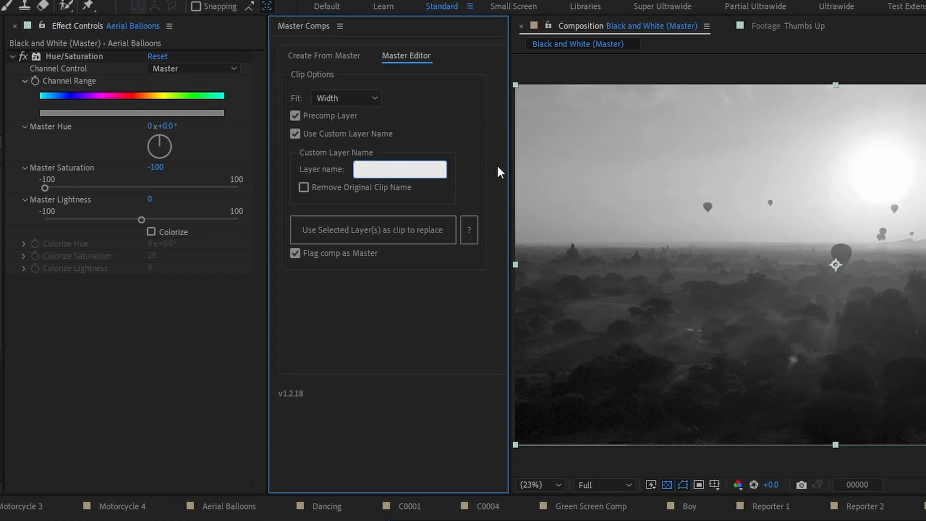
text(Main)
click(326, 188)
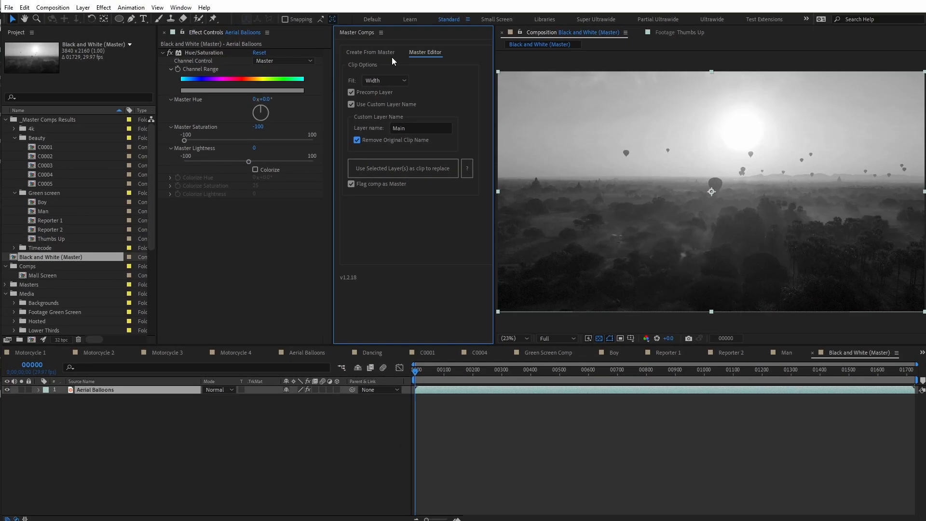
click(400, 167)
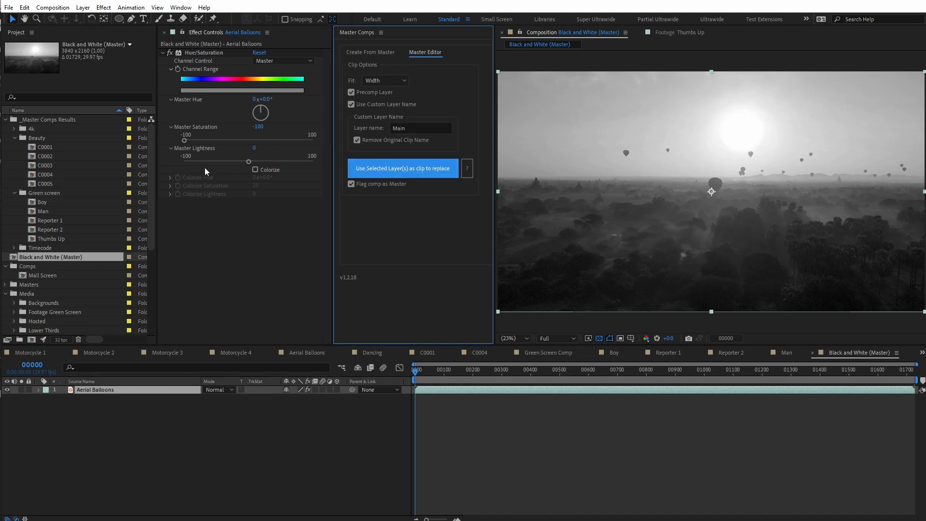
- Create comps from the four Misc footage clips using the Black and White master with its precomp and custom name options
scroll(67, 227, down, 5)
click(54, 210)
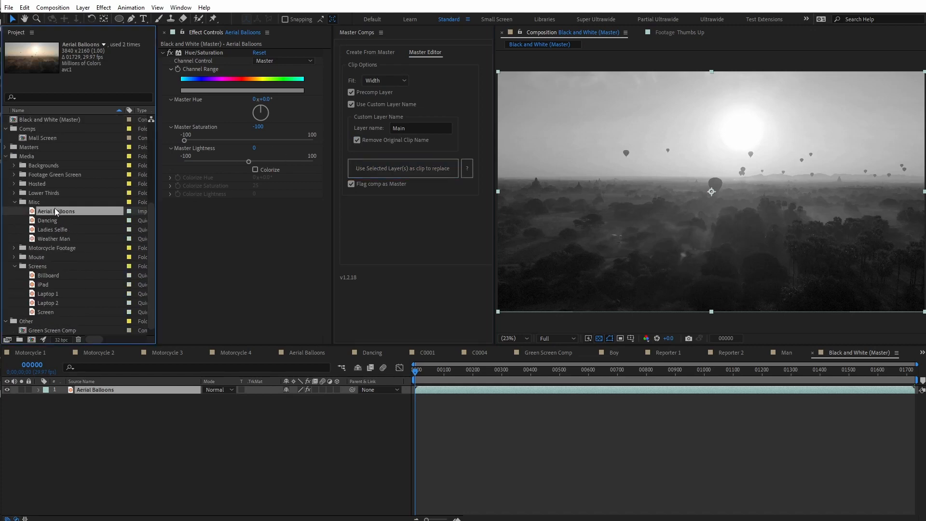
shift+click(54, 236)
click(376, 52)
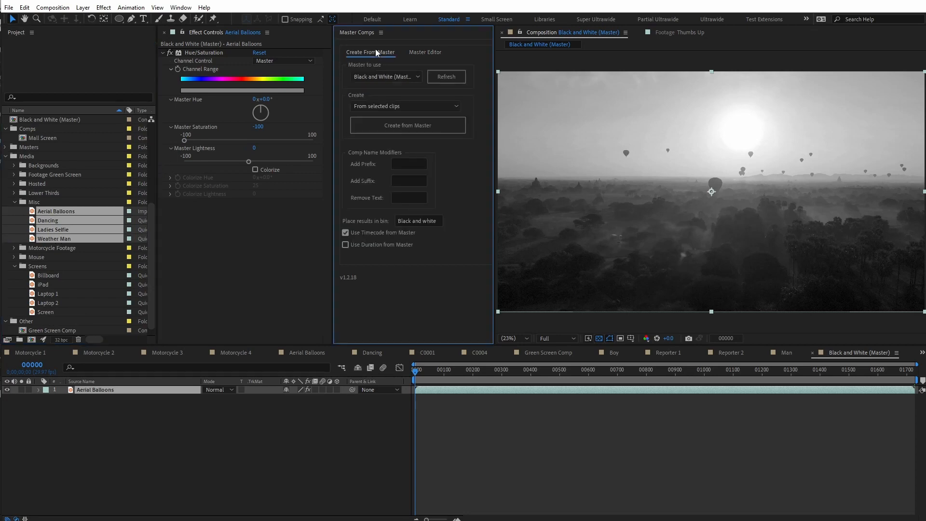
click(389, 126)
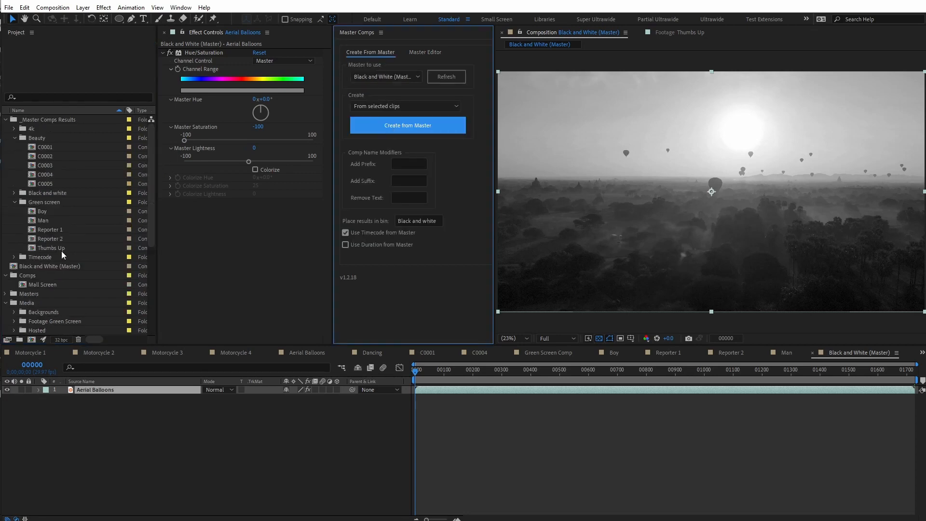
- Examine the layers in the resulting Aerial Balloons and Weather Man comps, and open Weather Man's Main precomp
click(60, 204)
double_click(60, 205)
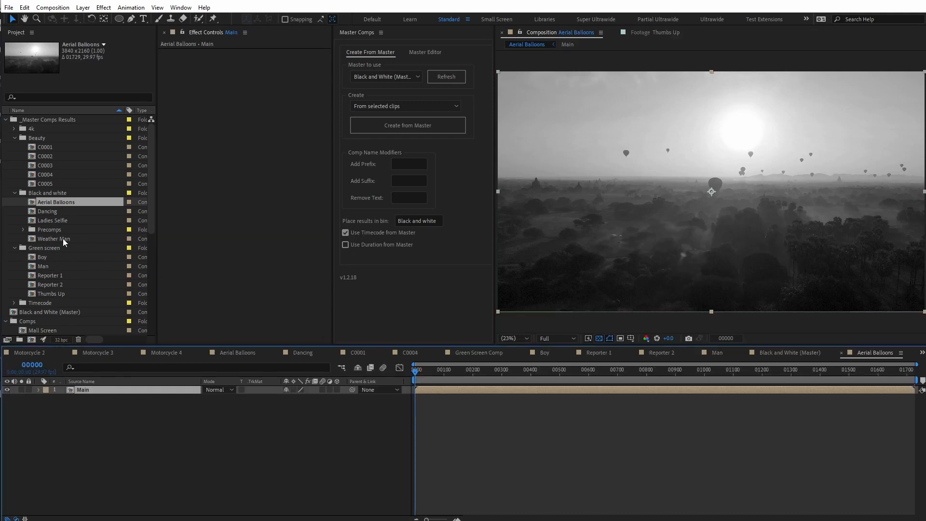
double_click(51, 239)
click(128, 409)
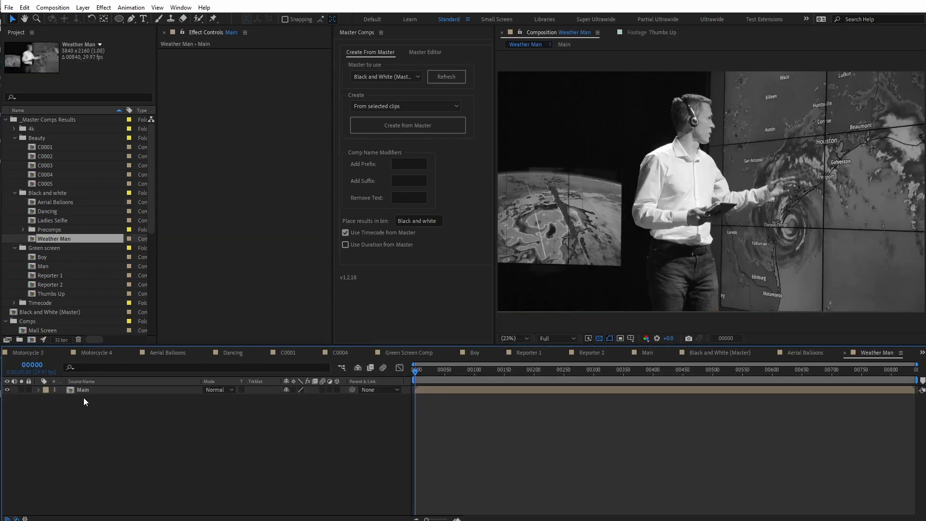
click(91, 390)
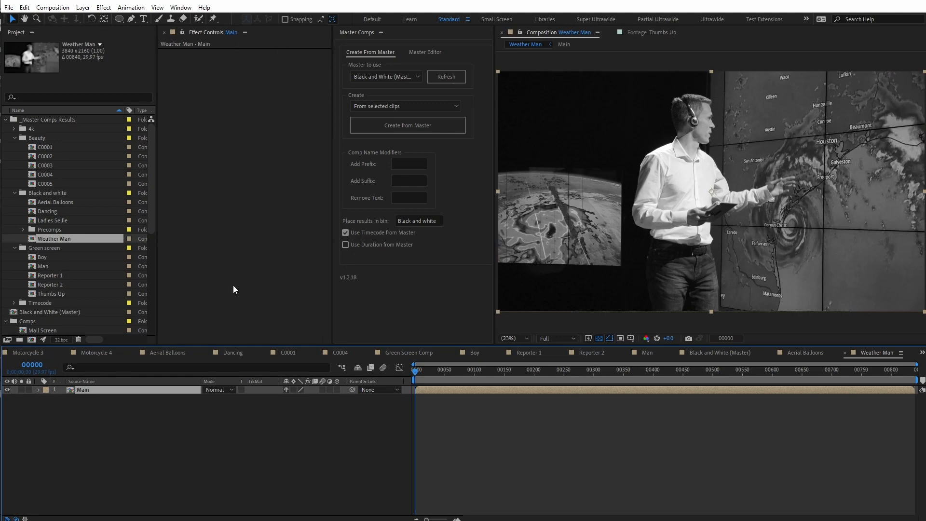
double_click(85, 390)
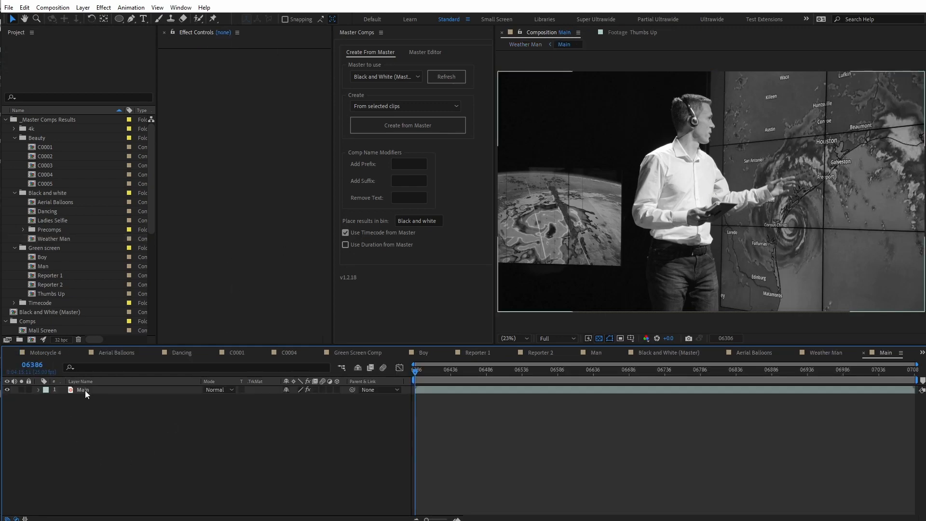
- Inspect the Hue/Saturation effect and the Scale property of the Main layer inside Weather Man's precomp
click(209, 52)
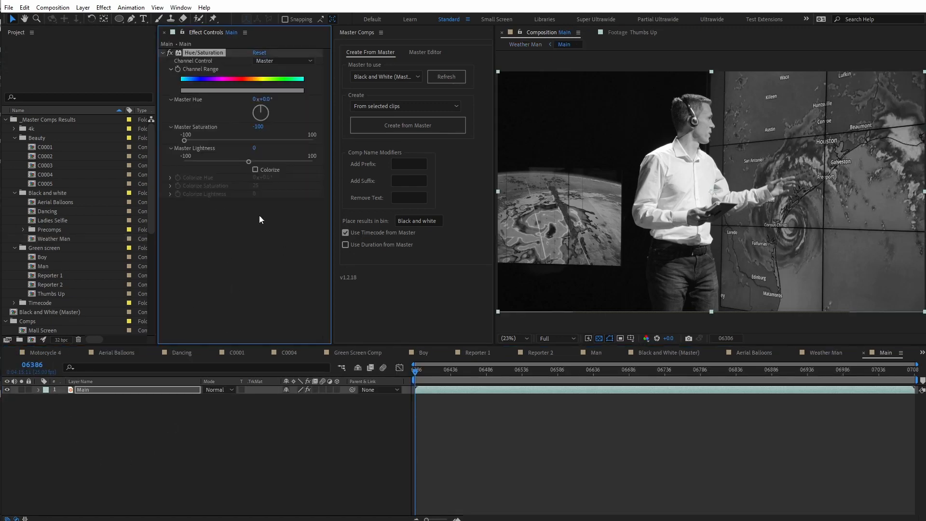
click(128, 389)
key(s)
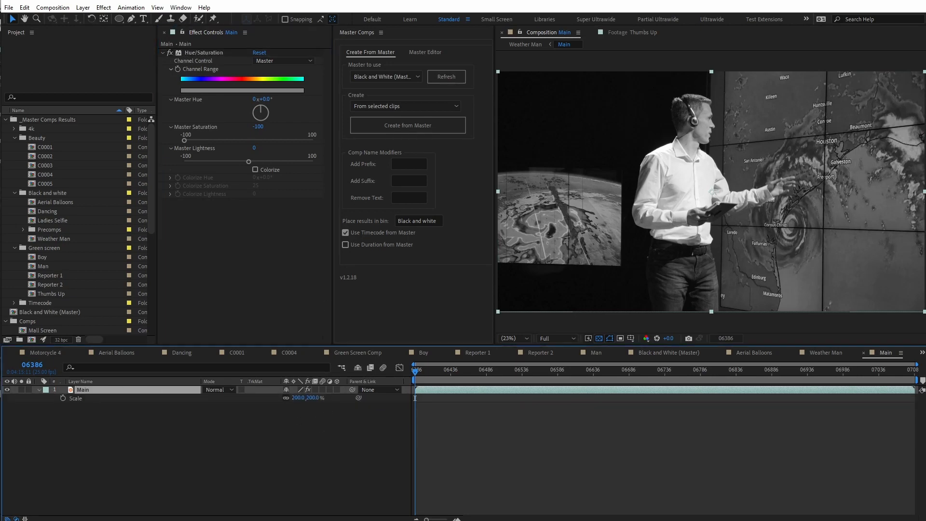
- Open the Mall Screen comp and mark Screen Left, Screen Right and Main Screen as replaceable clips with the Width, precomp and Main name options
scroll(37, 301, down, 1)
double_click(37, 302)
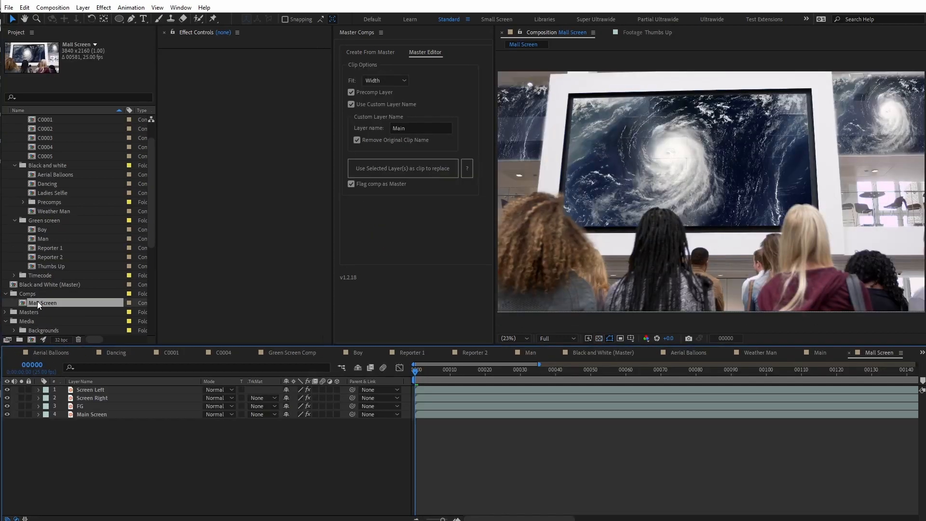
click(91, 389)
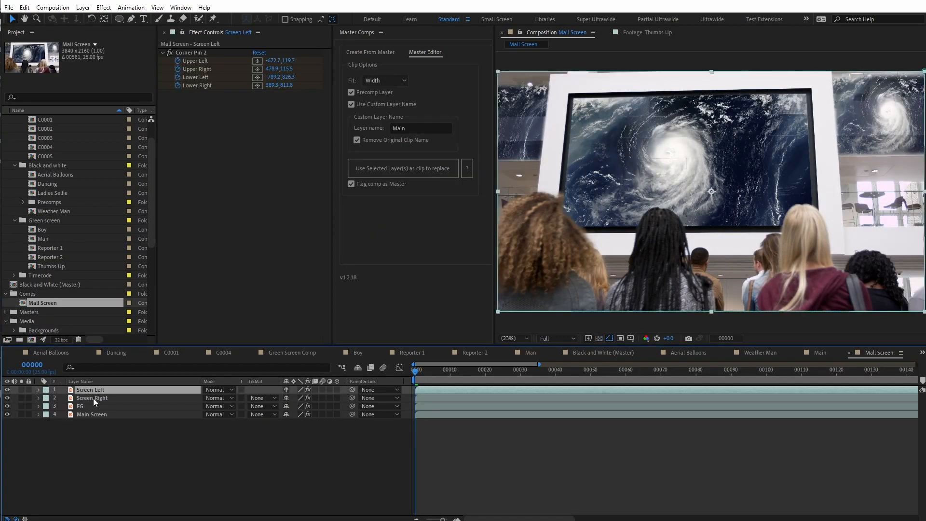
ctrl+click(94, 398)
ctrl+click(90, 413)
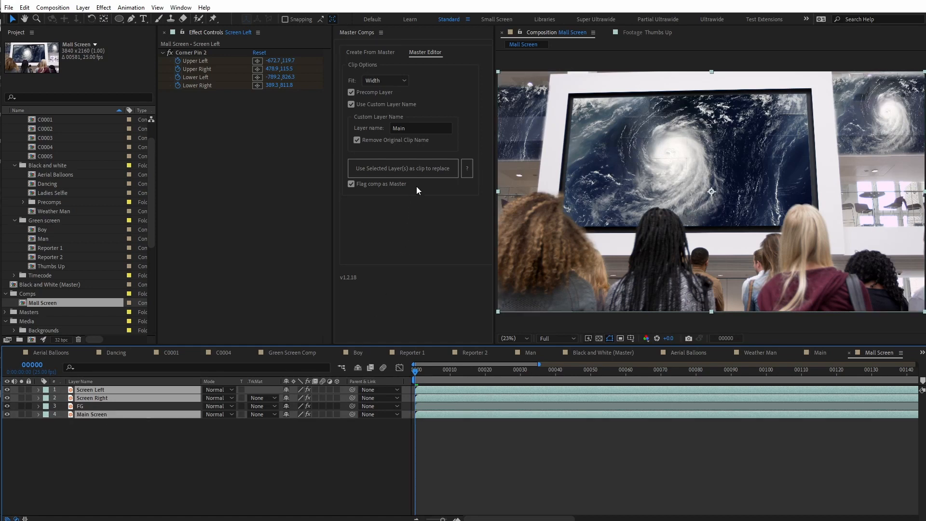
click(425, 166)
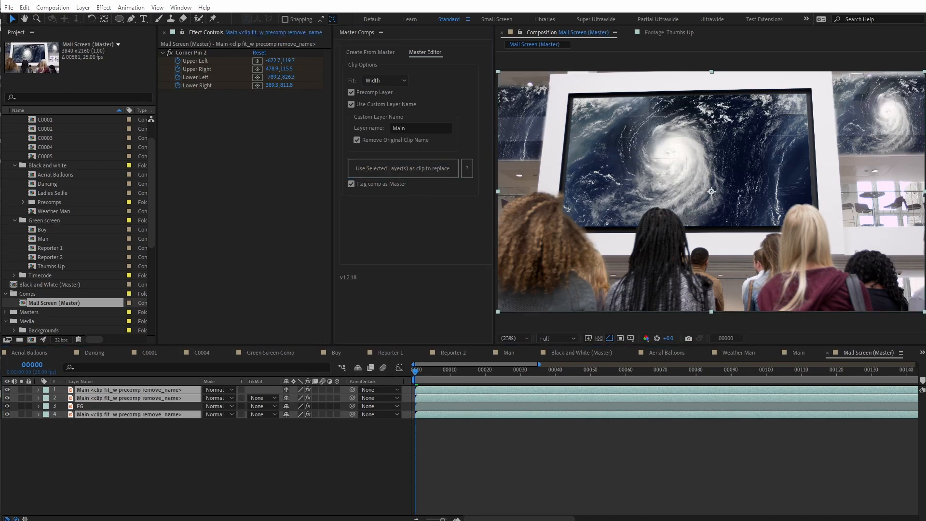
- Turn off the custom layer name and reapply the Width fit and precomp clip options to the main screen layer at the stack's end
click(141, 453)
click(125, 389)
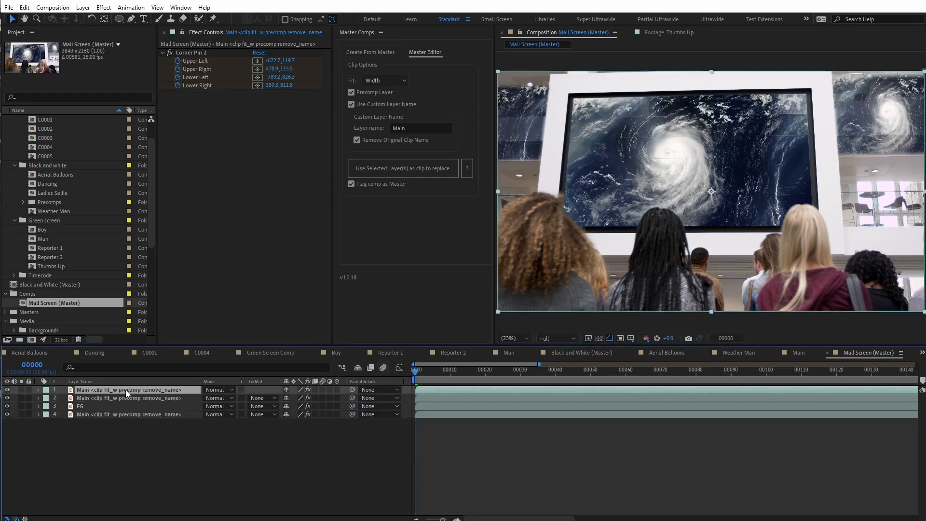
click(351, 104)
click(125, 423)
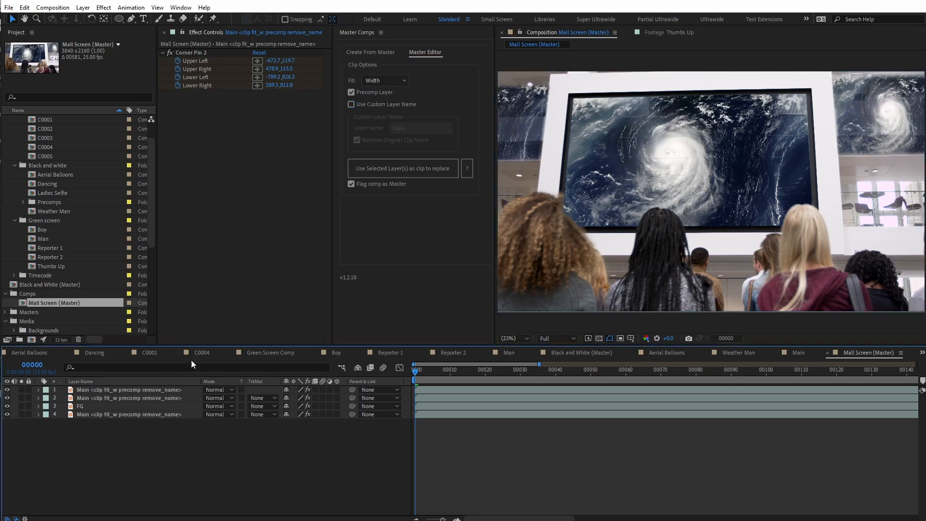
click(144, 414)
click(385, 176)
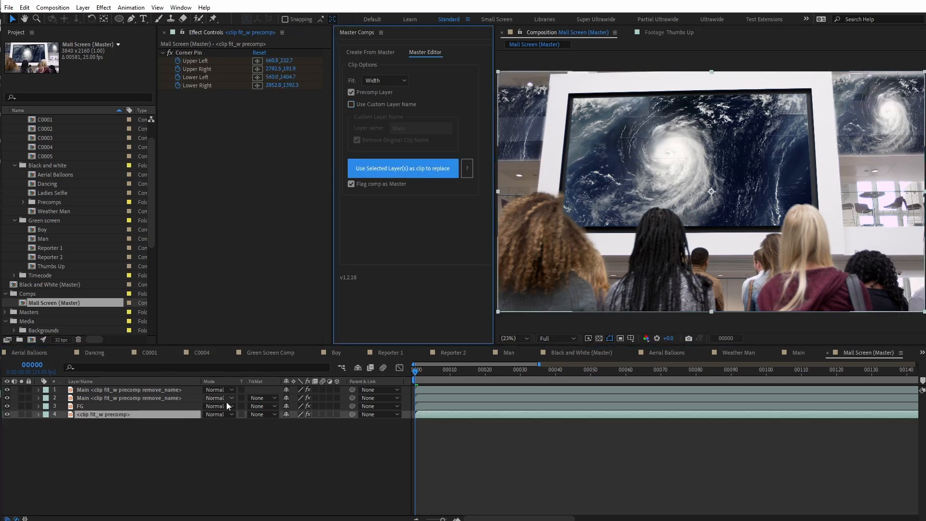
click(206, 453)
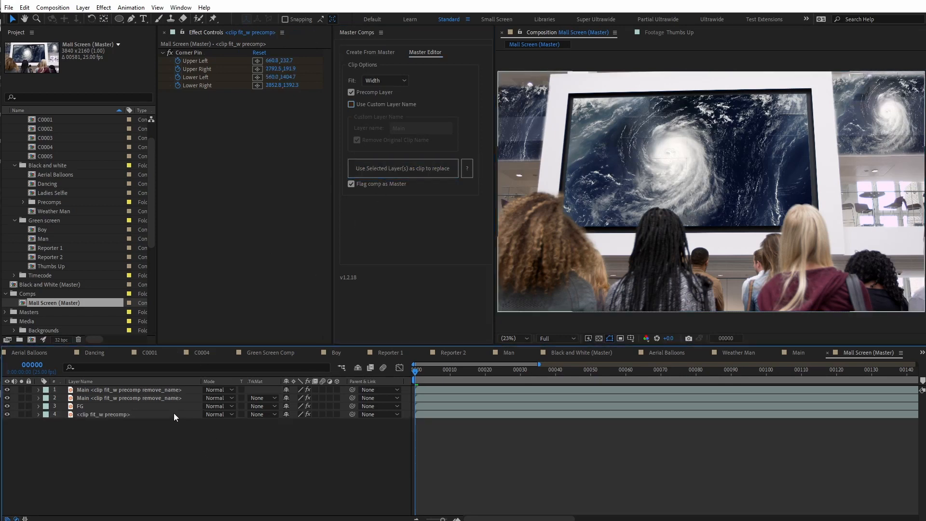
- Create comps from the four Misc footage clips, Aerial Balloons through Weather Man, using the Mall Screen master
click(373, 51)
click(397, 77)
click(381, 98)
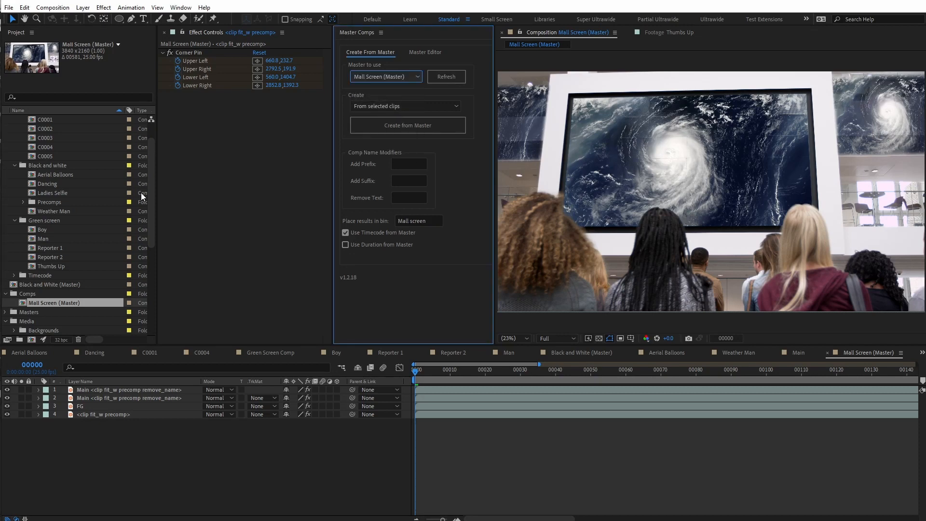
scroll(67, 213, down, 6)
click(53, 230)
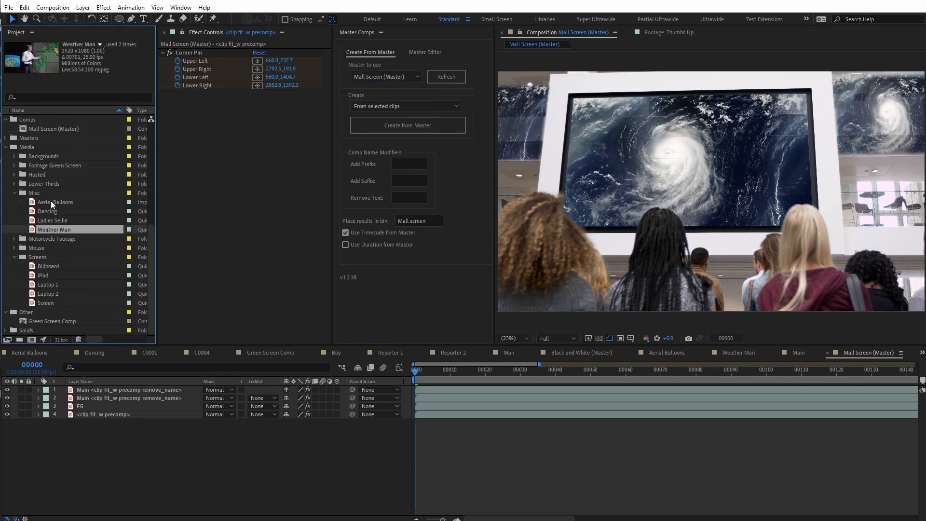
shift+click(50, 201)
click(387, 129)
- Open the new Aerial Balloons, Dancing, Ladies Selfie and Weather Man mall screen comps in turn, and preview Weather Man
double_click(50, 178)
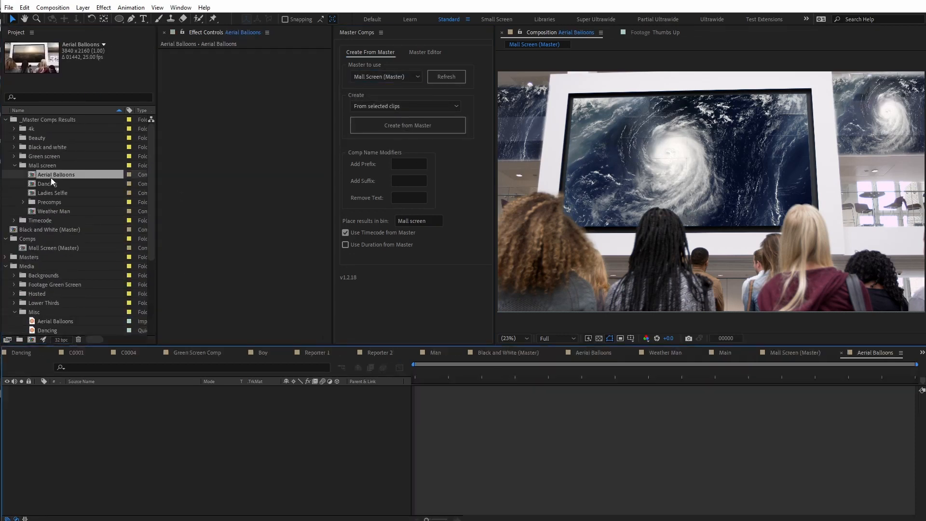
double_click(55, 185)
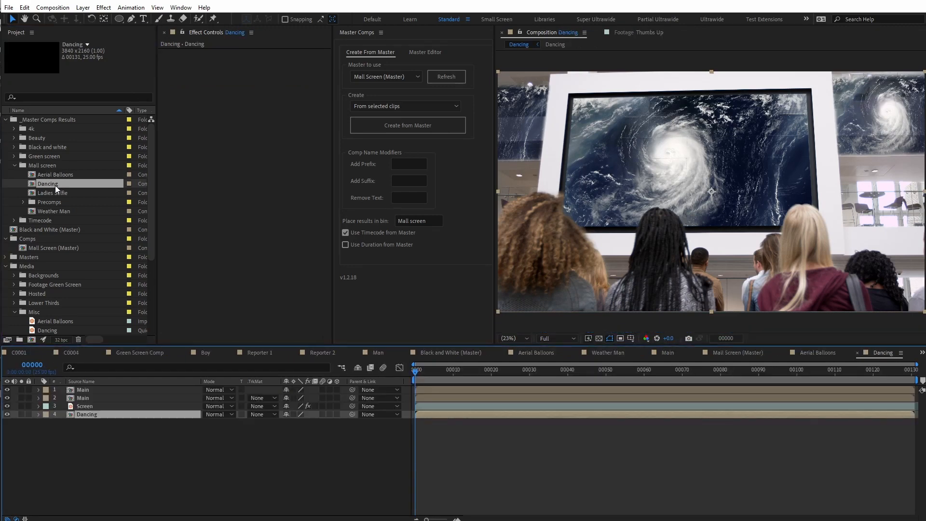
double_click(50, 192)
double_click(50, 211)
click(424, 371)
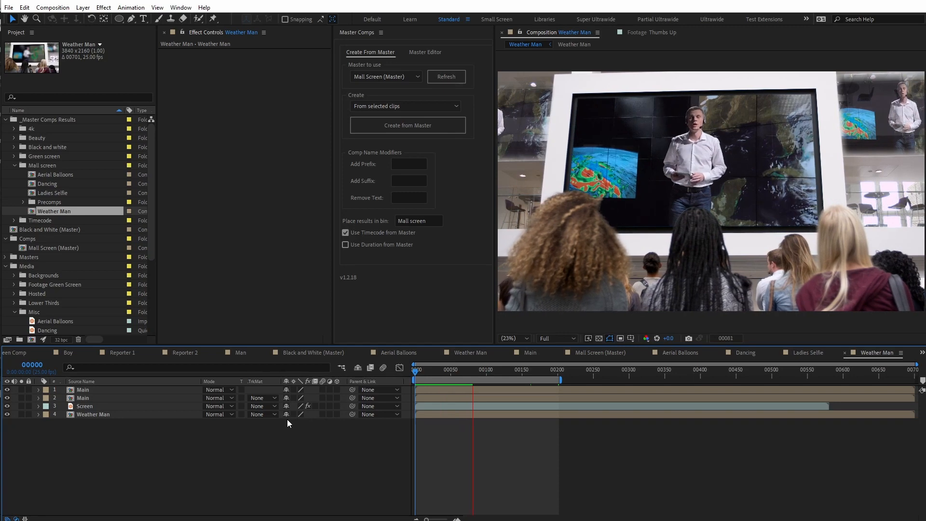
- Play back the Dancing, Aerial Balloons and Weather Man mall screen comps to check the clips on all three screens
double_click(59, 186)
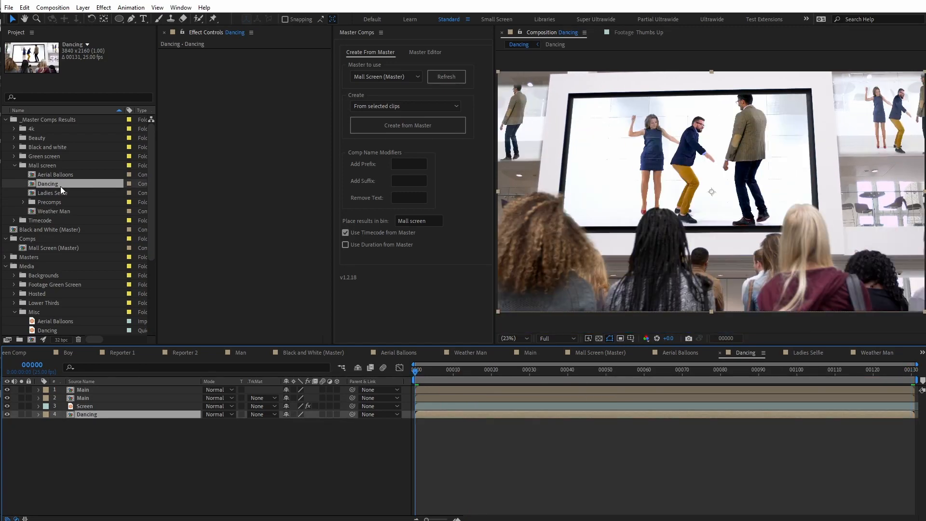
key(space)
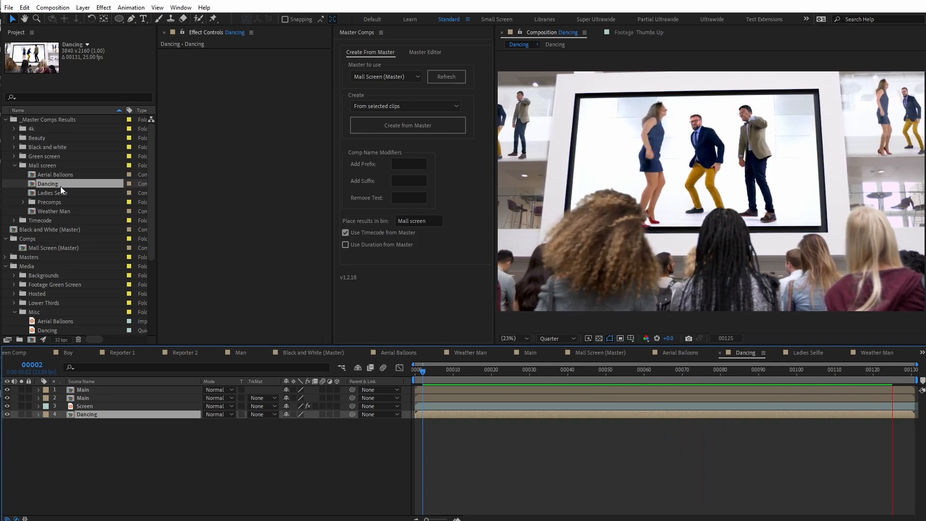
double_click(60, 174)
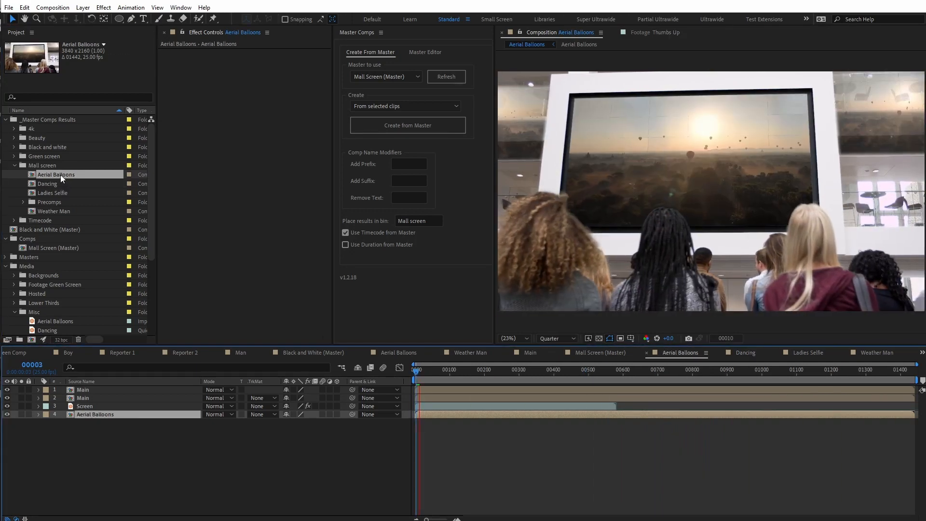
double_click(57, 211)
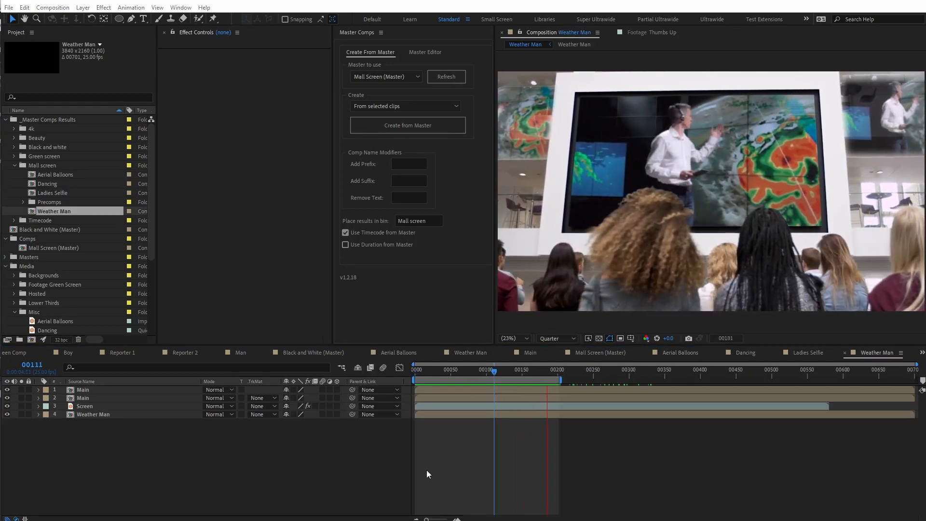